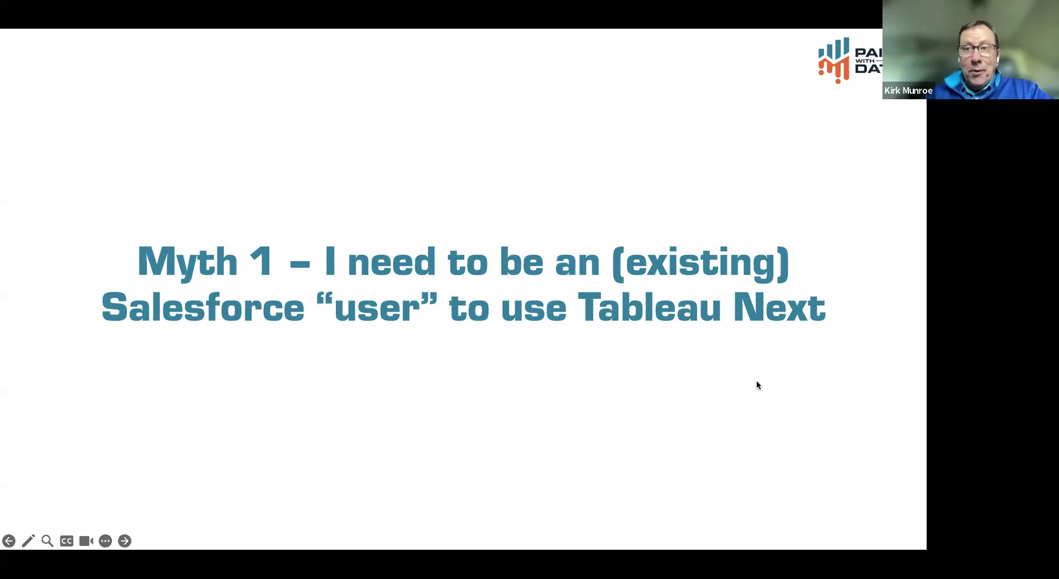
Advance the slideshow from Myth 2 to the Myth 3 slide about moving to Tableau Next
key("Right")
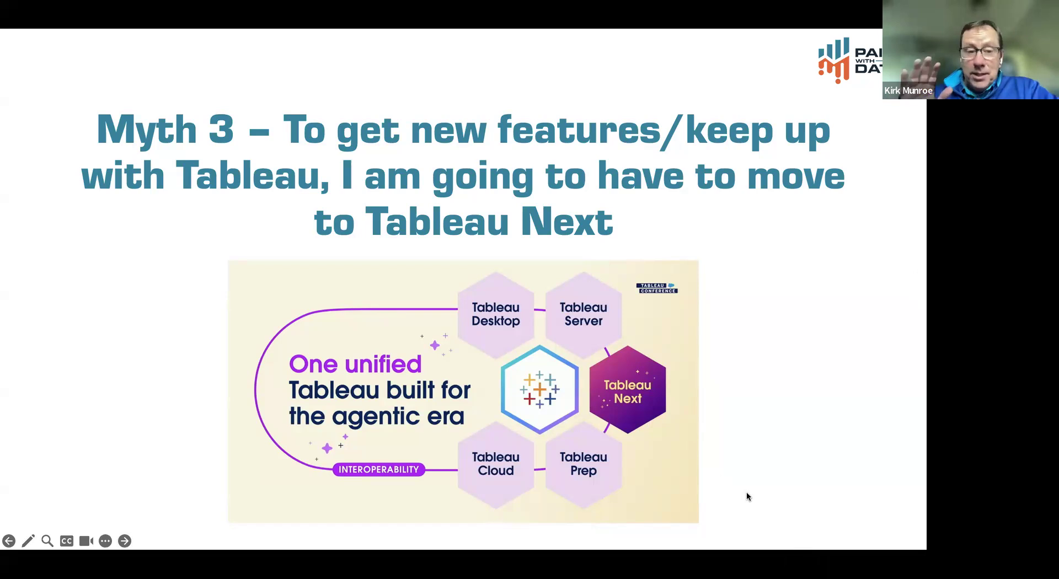
Exit the PowerPoint slideshow and switch to Chrome on the Salesforce Data Cloud home page
key("Escape")
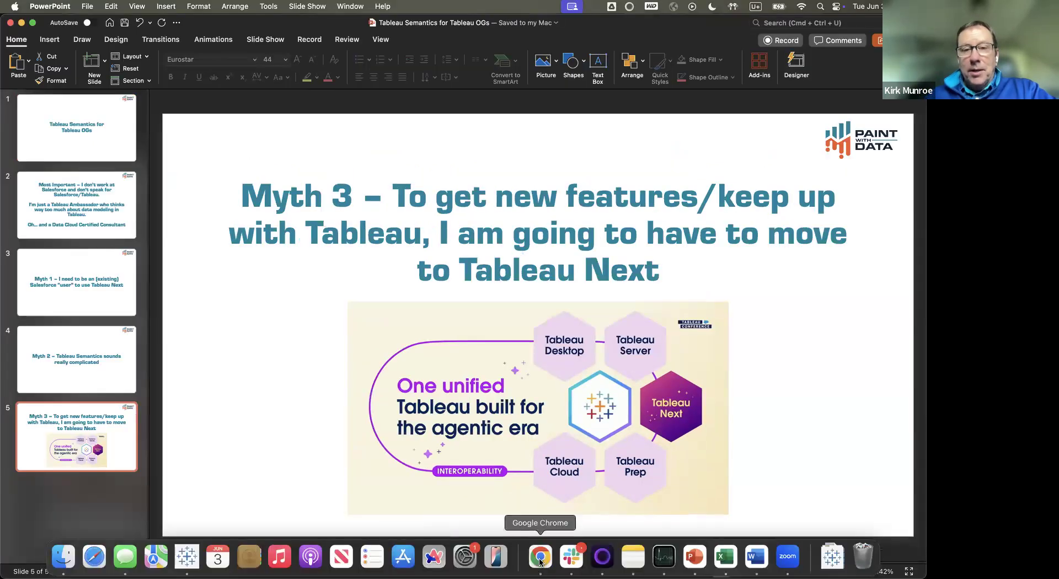
left_click(541, 557)
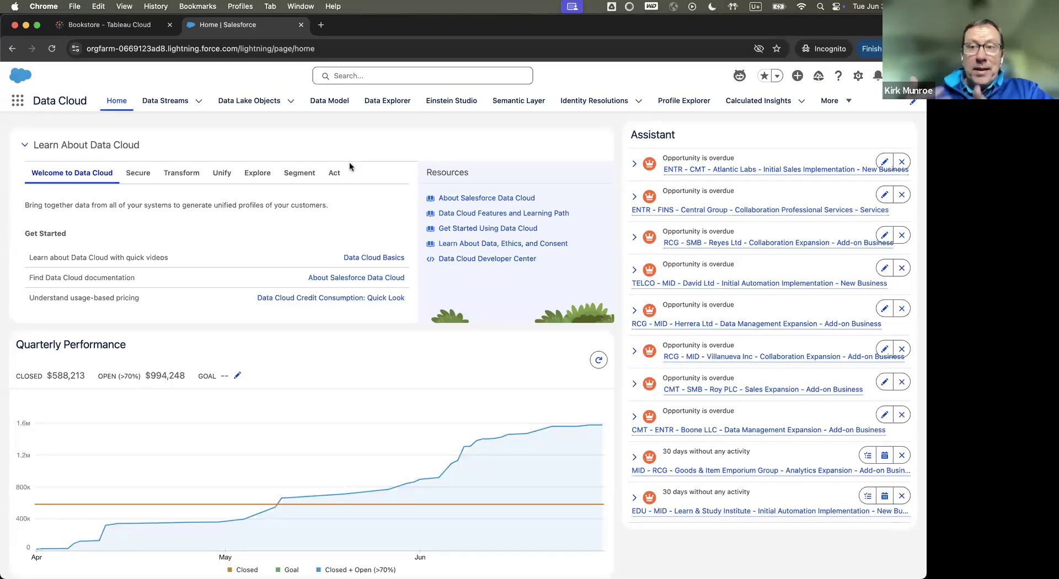
Switch to the Bookstore - Tableau Cloud tab showing the empty Bookstore project
left_click(98, 29)
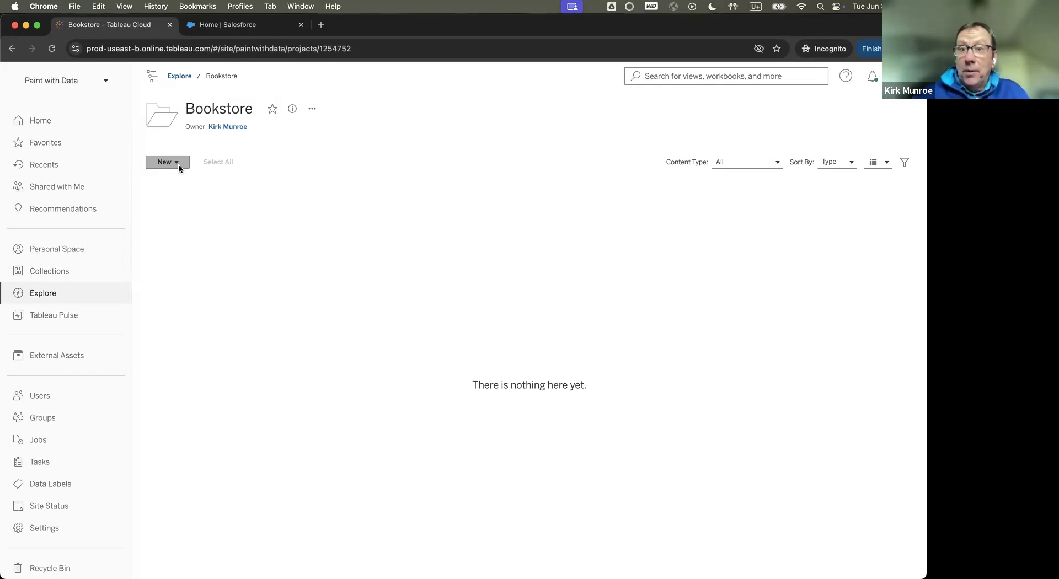
Start a new published data source in the Bookstore project, connecting to a file
left_click(179, 168)
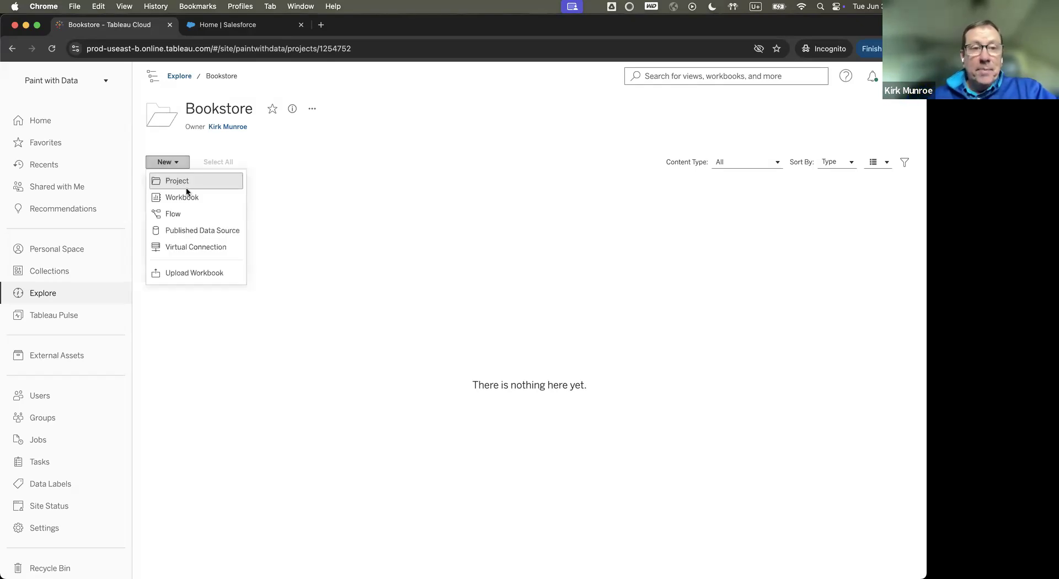
left_click(194, 231)
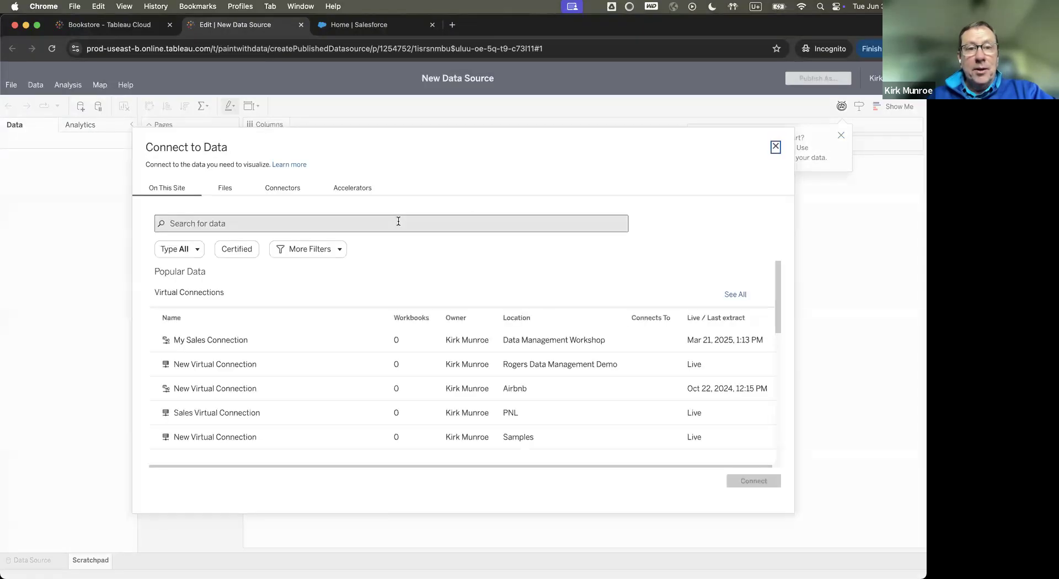
left_click(282, 190)
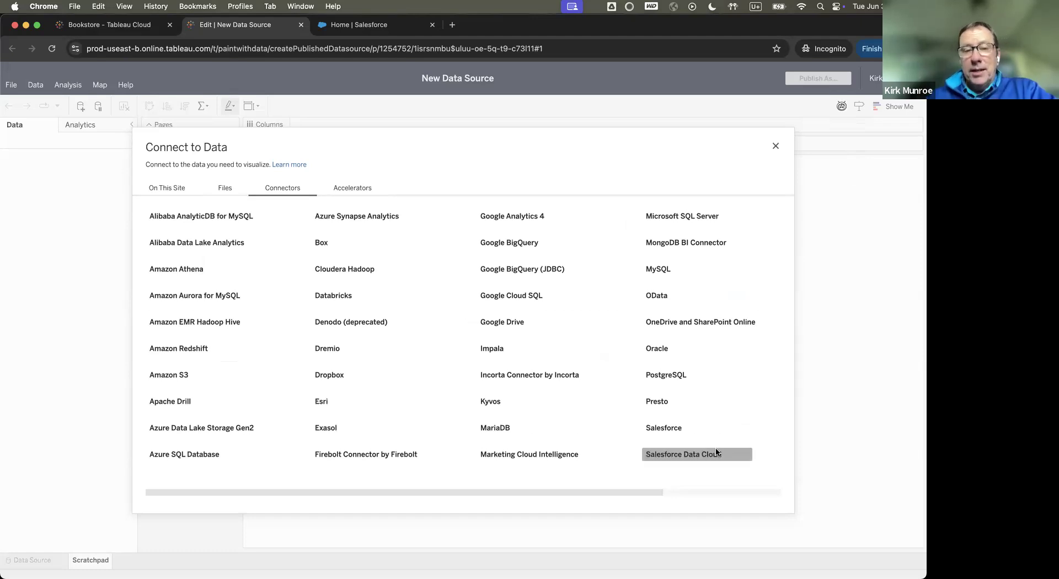
left_click(220, 191)
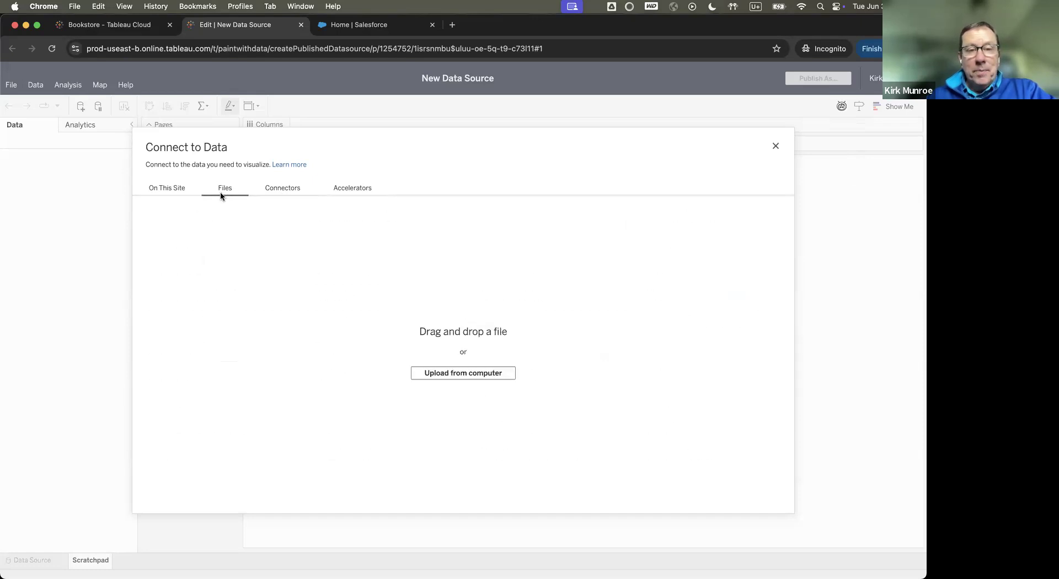
Upload Sales Q1.csv from Desktop/Bookshop Files as the data source
left_click(448, 373)
left_click(540, 189)
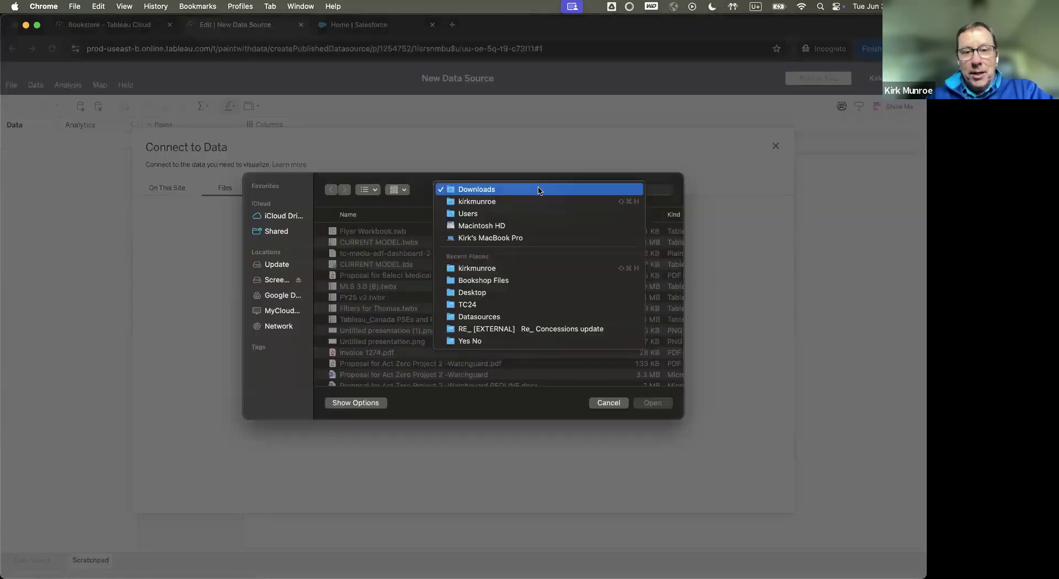
left_click(483, 293)
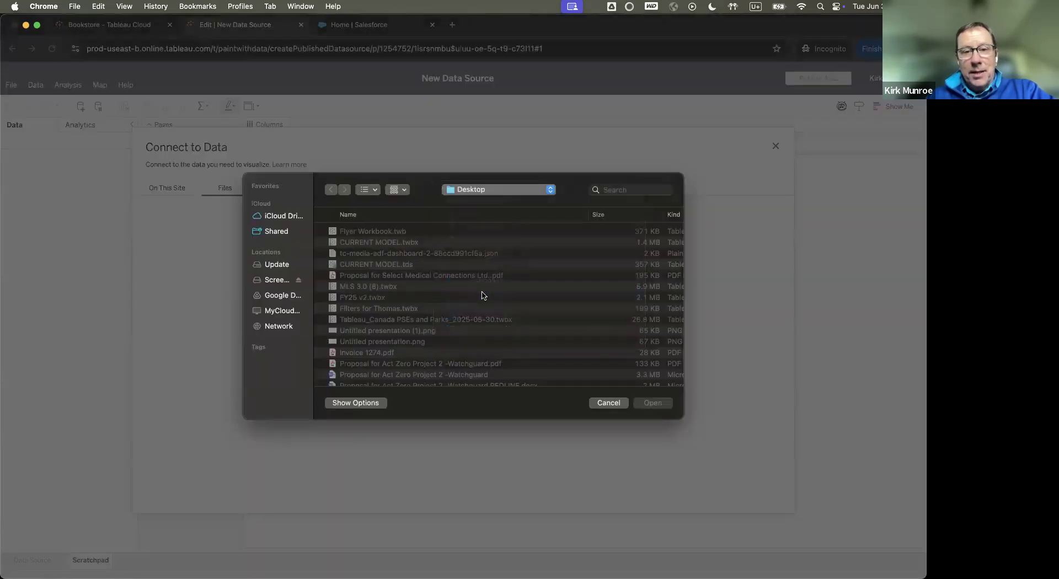
left_click(519, 197)
left_click(353, 245)
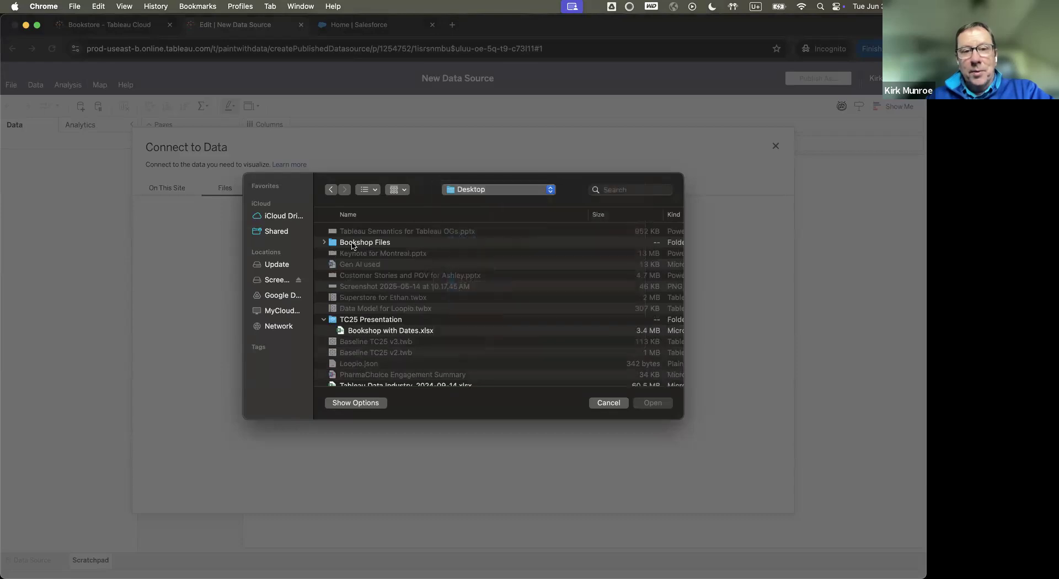
left_click(325, 242)
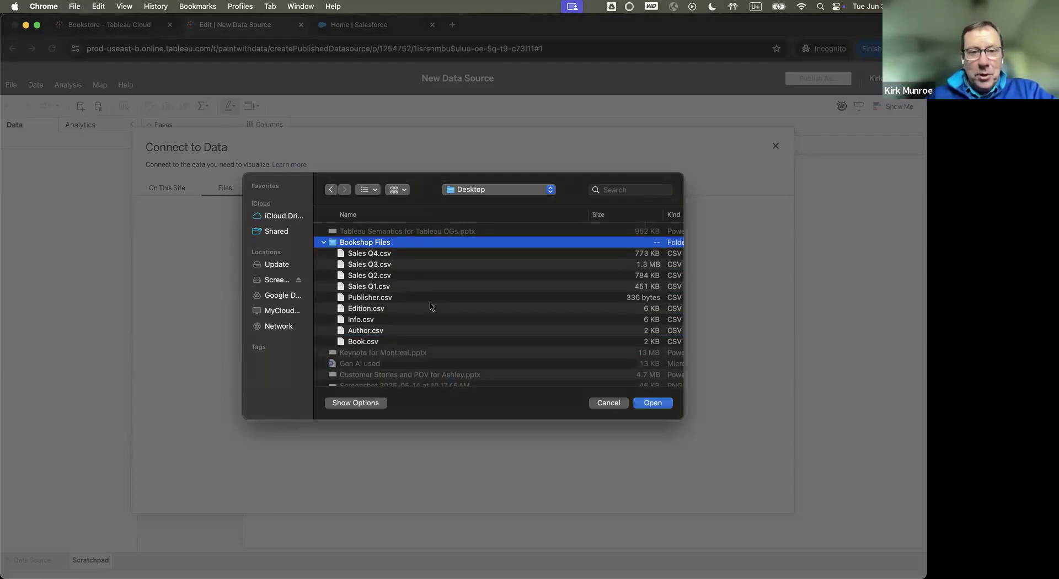
left_click(398, 286)
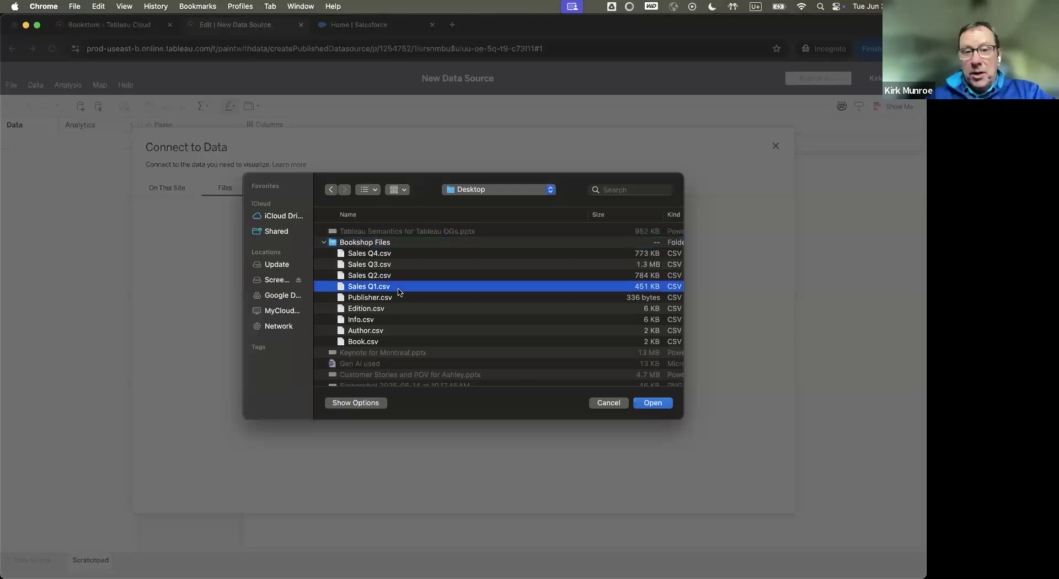
left_click(653, 403)
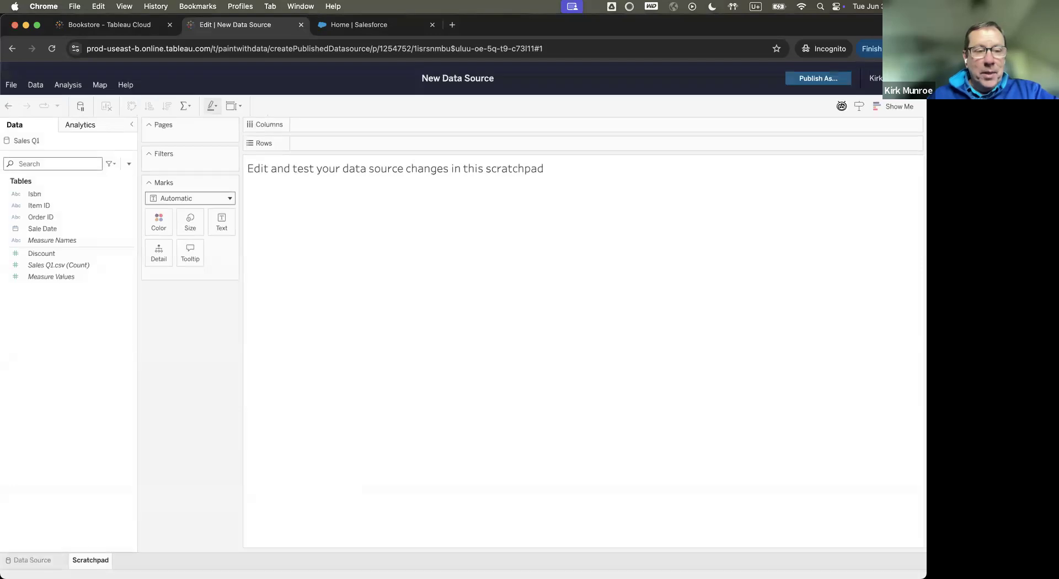
Upload Edition.csv and relate it to Sales Q1.csv on the canvas
left_click(50, 563)
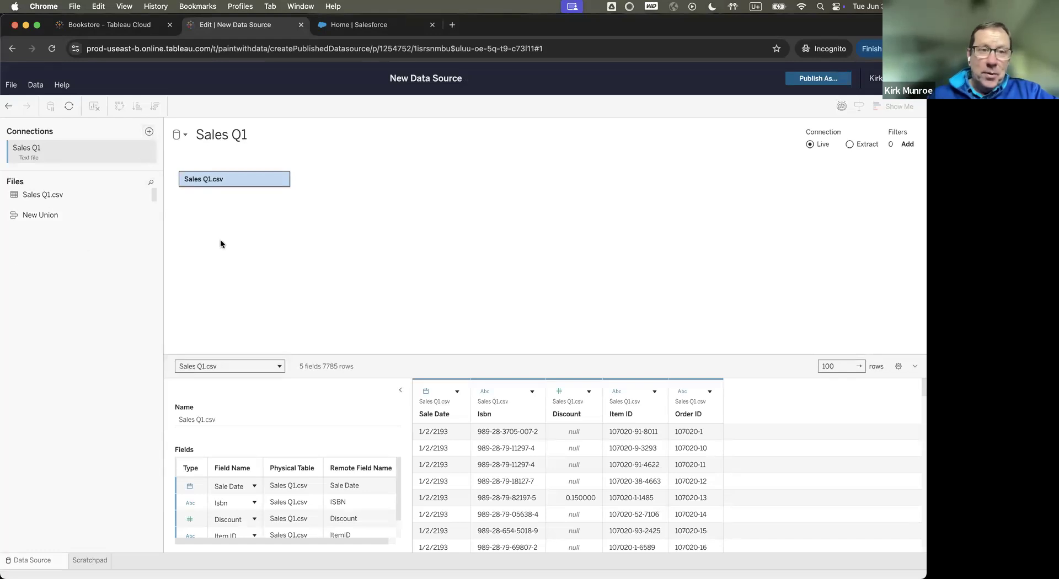
left_click(149, 131)
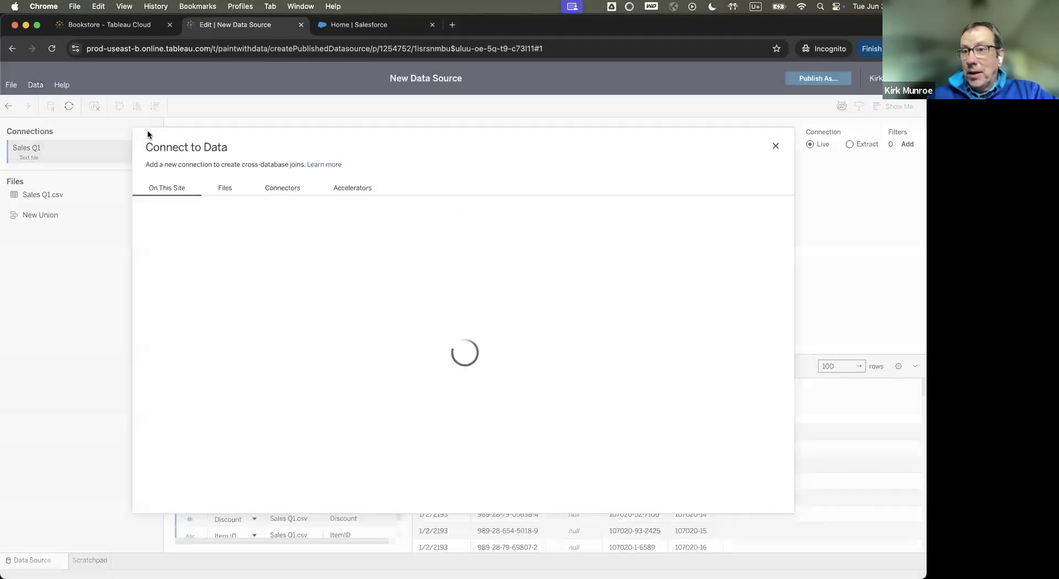
left_click(225, 188)
left_click(464, 373)
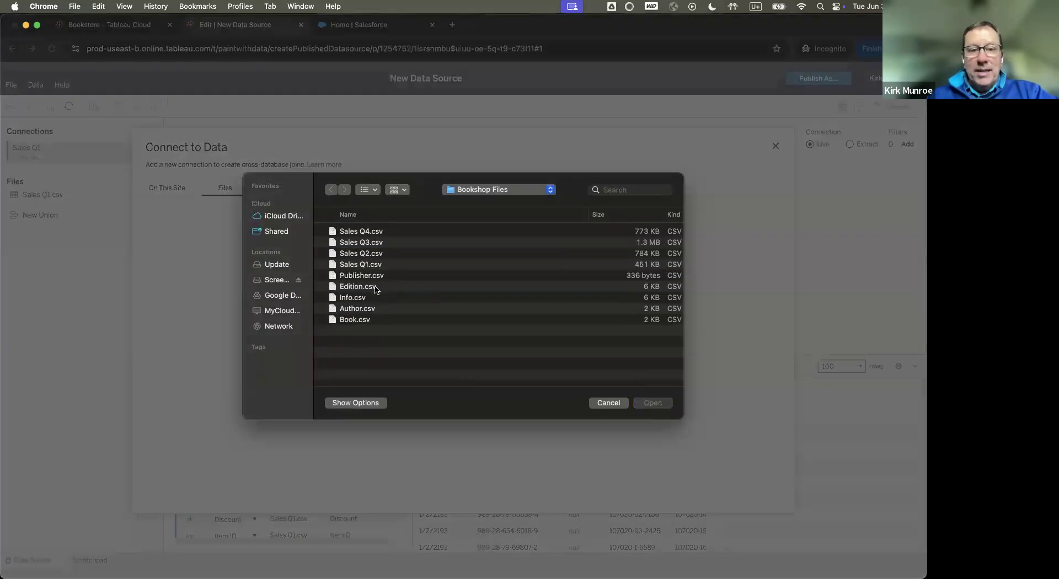
left_click(376, 287)
left_click(654, 403)
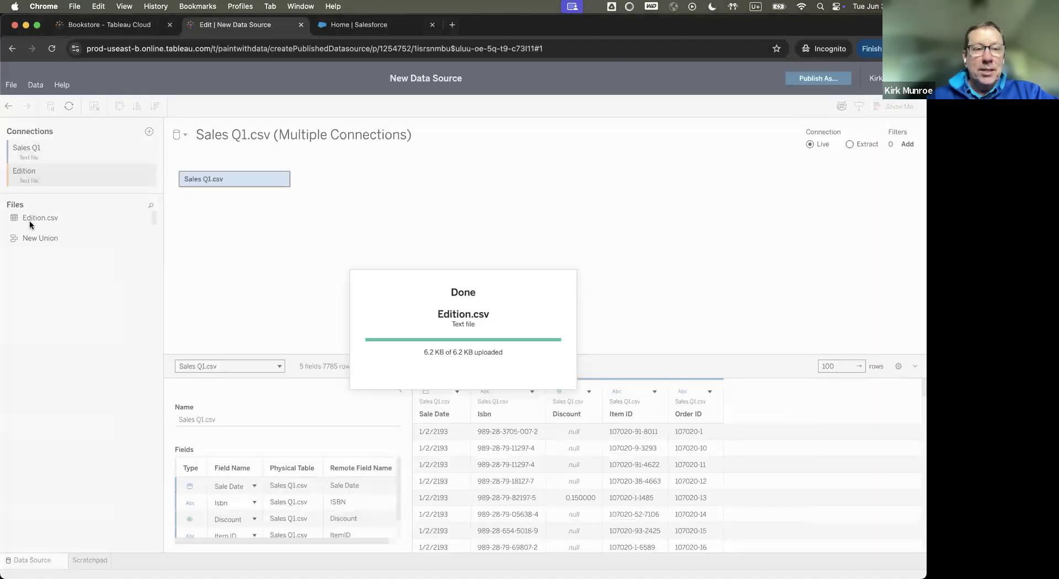
left_click_drag(29, 224, 379, 219)
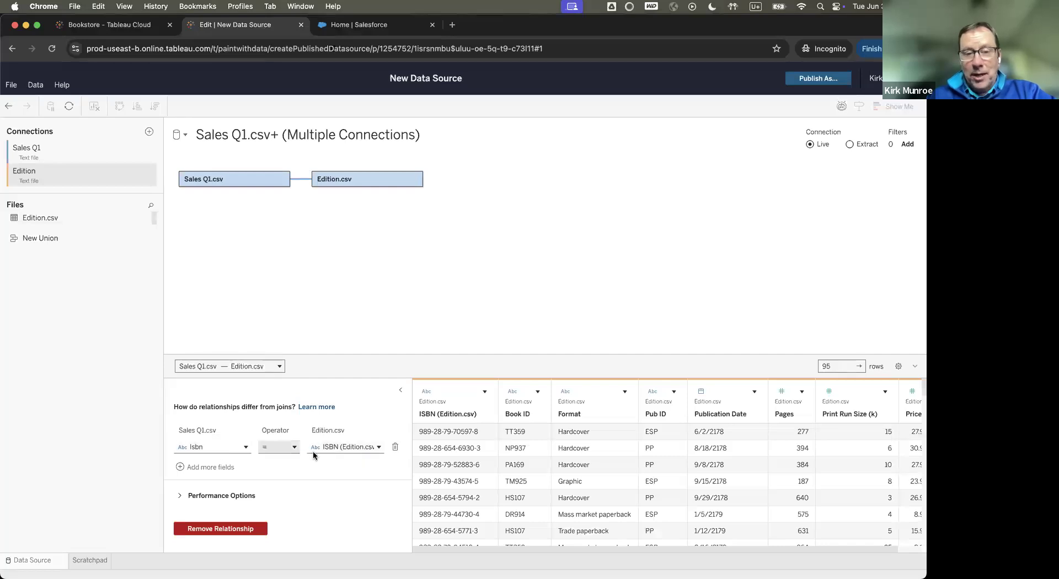
Upload Book.csv and relate it to Edition.csv on Book ID
left_click(148, 132)
left_click(226, 190)
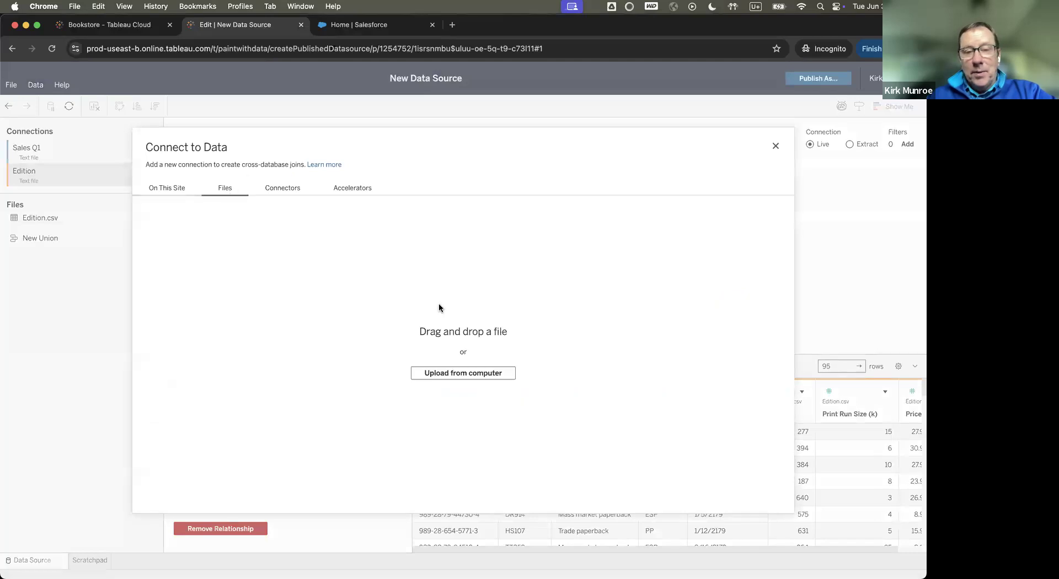
left_click(460, 374)
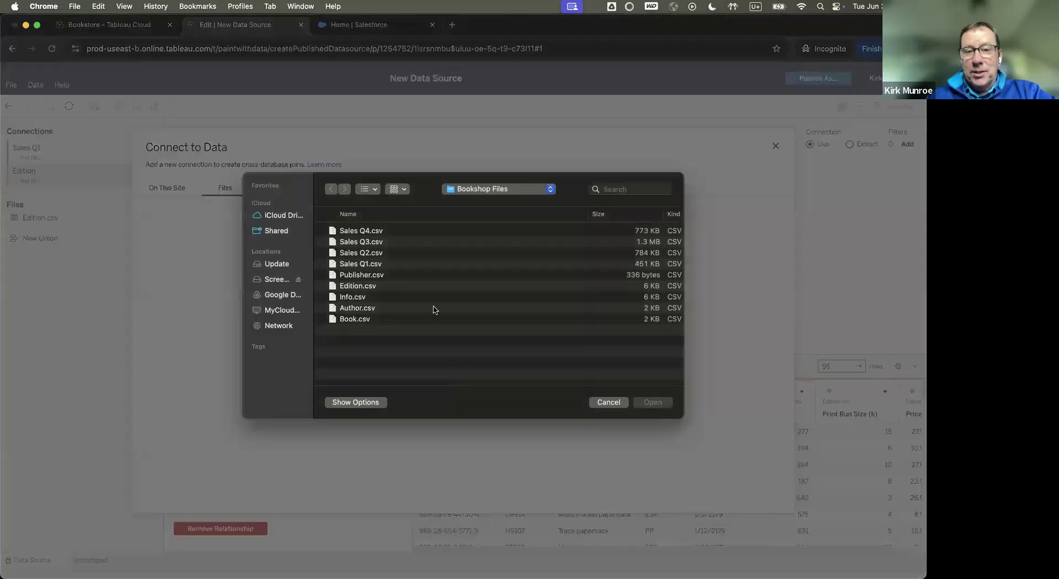
left_click(371, 321)
left_click(662, 407)
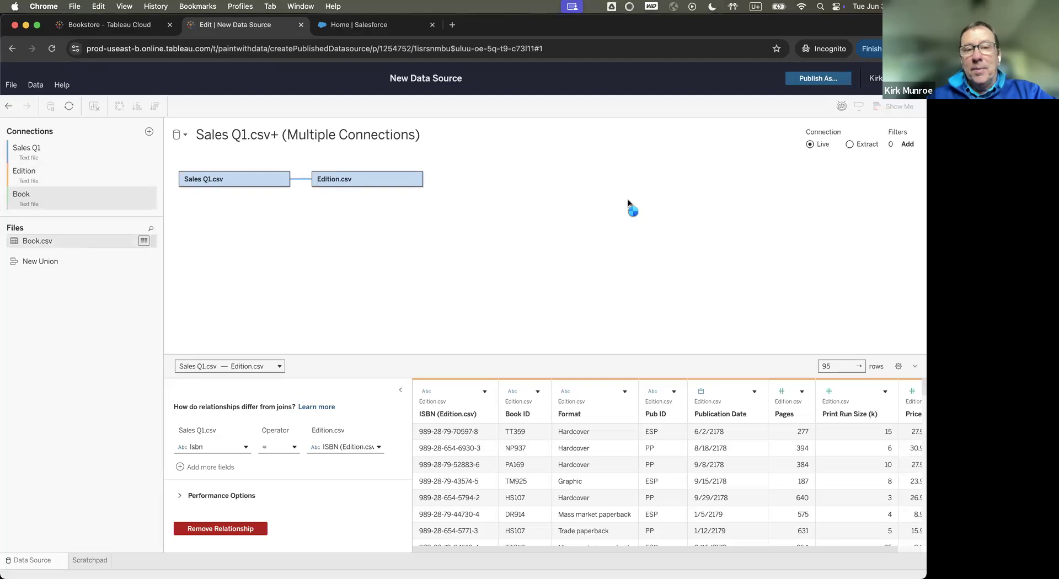
left_click_drag(72, 244, 629, 204)
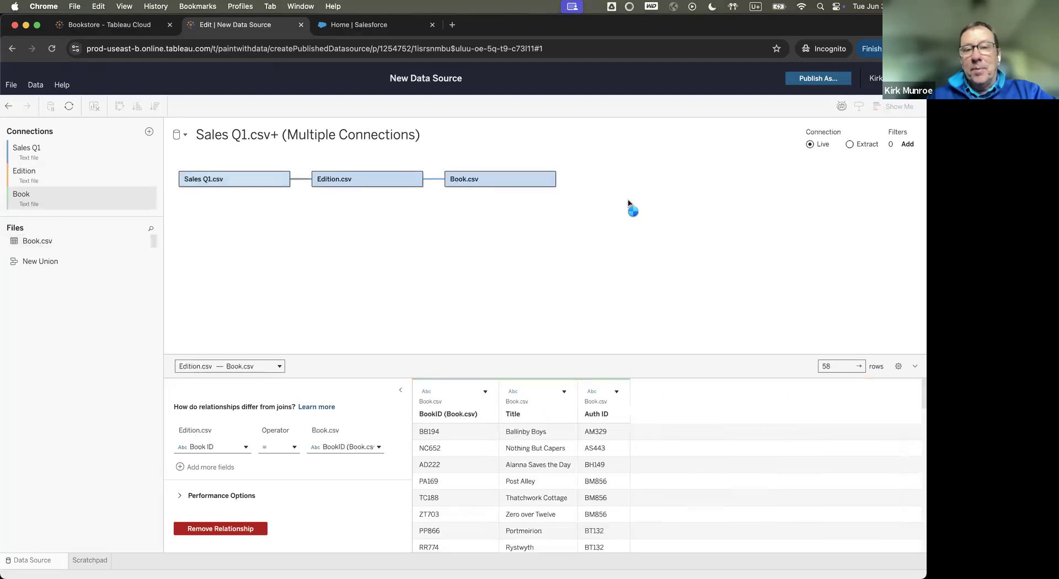
Set the Sales Q1.csv+ connection to Extract and start creating the extract
left_click(851, 144)
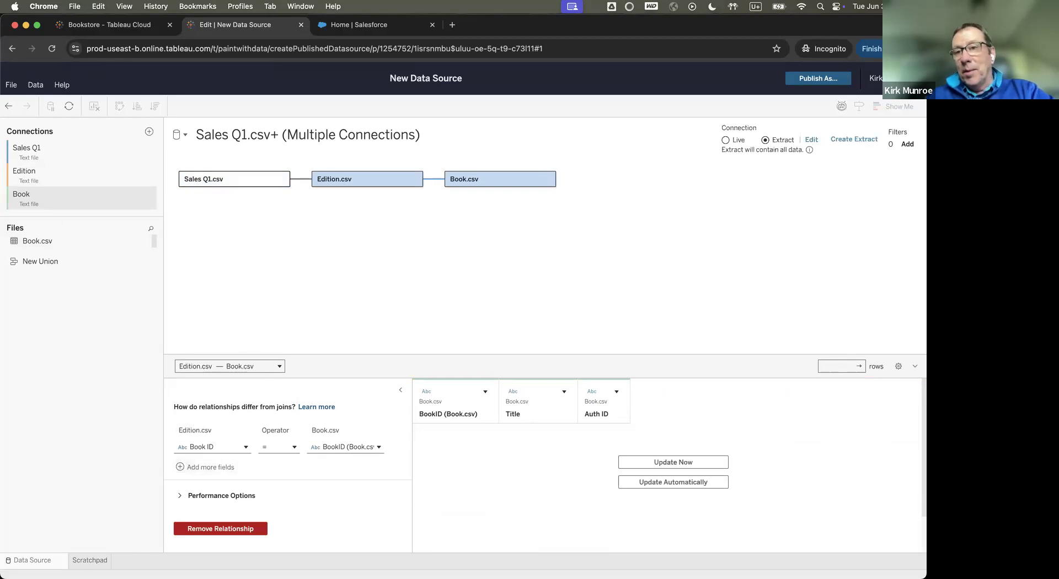
left_click(87, 561)
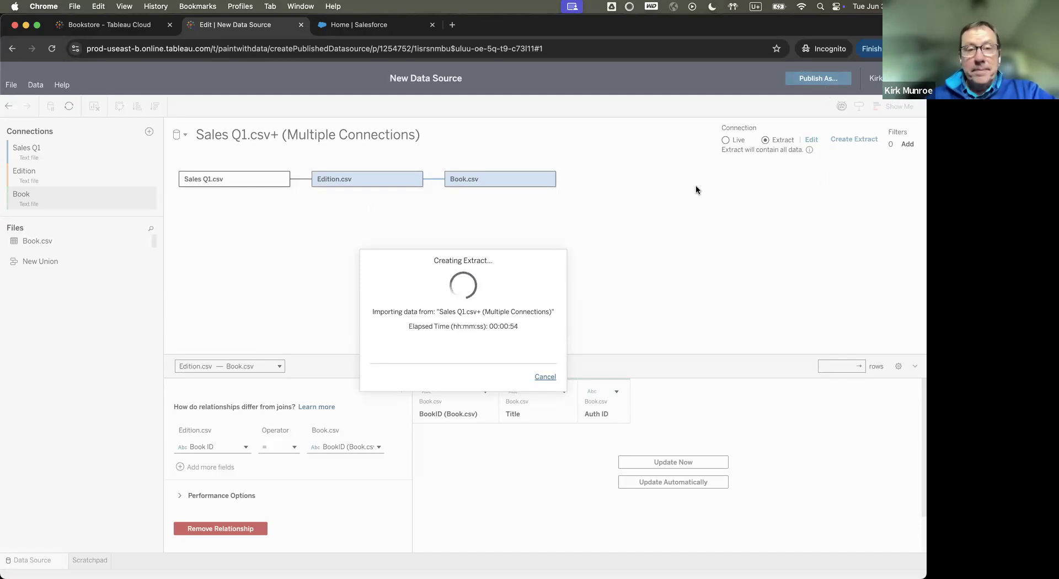
Go to the Salesforce Data Cloud home tab and open the Semantic Layer page
left_click(357, 28)
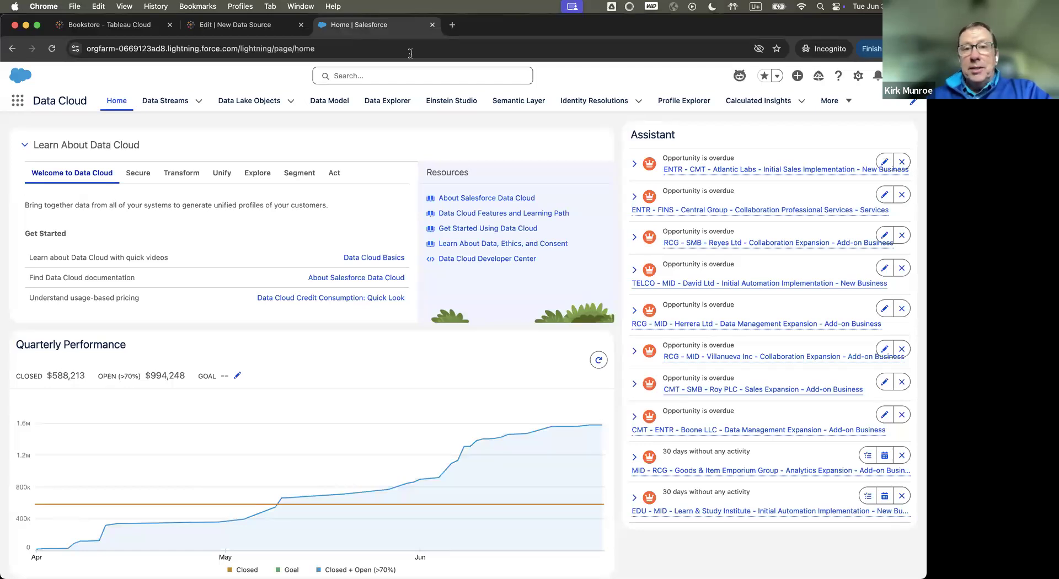
left_click(531, 102)
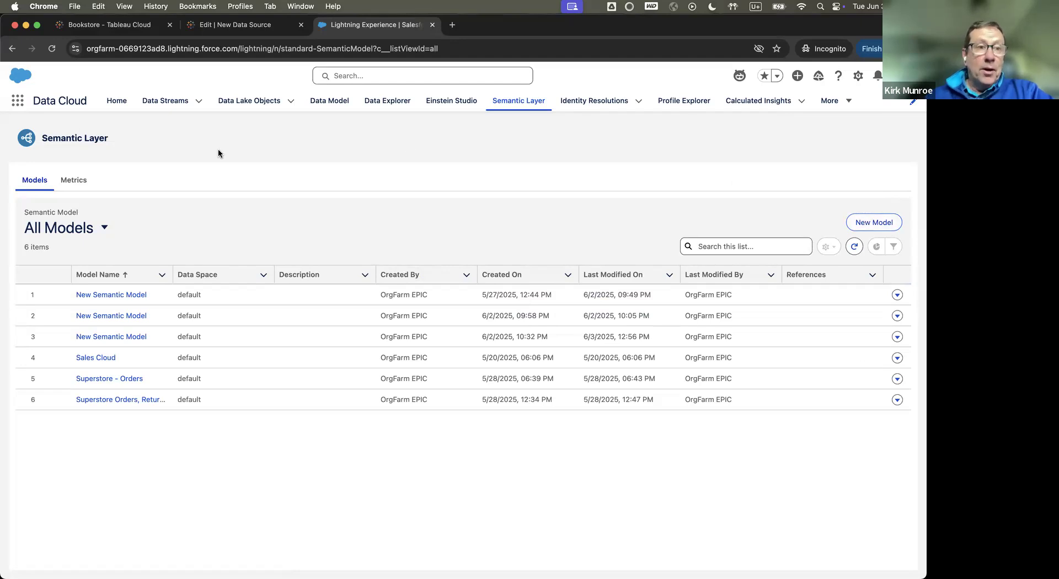
Search the App Launcher for 'sales' and then 'tablea', then close it
left_click(17, 100)
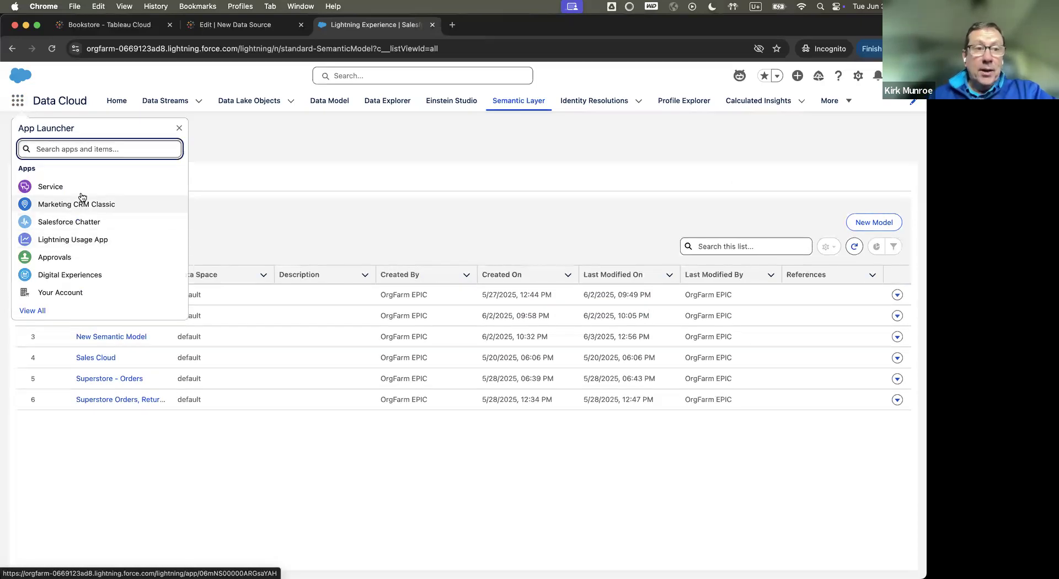
type("sales")
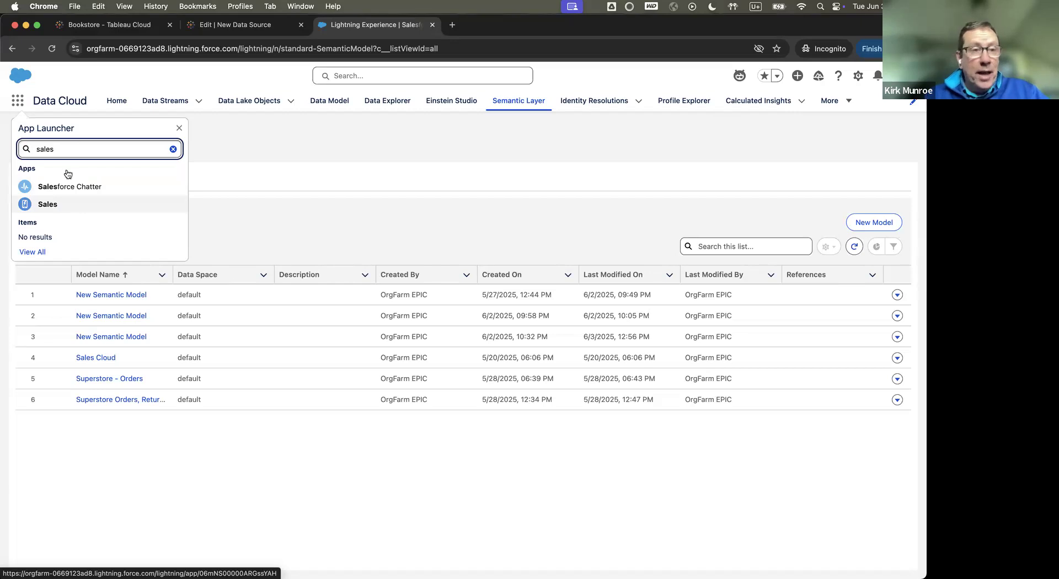
key("BackSpace")
key("BackSpace")
key("BackSpace")
key("BackSpace")
key("BackSpace")
type("tablea")
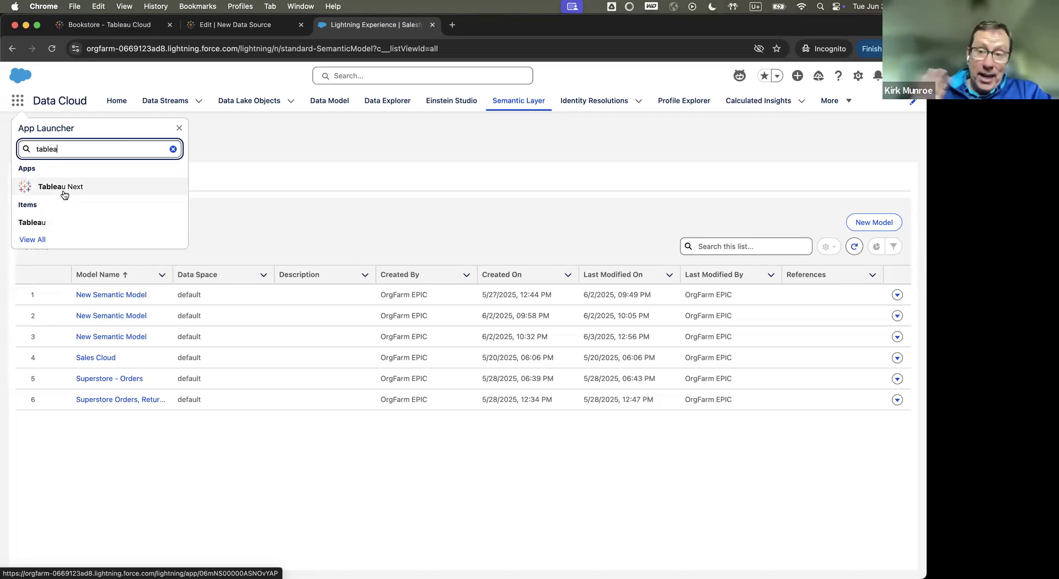
left_click(292, 178)
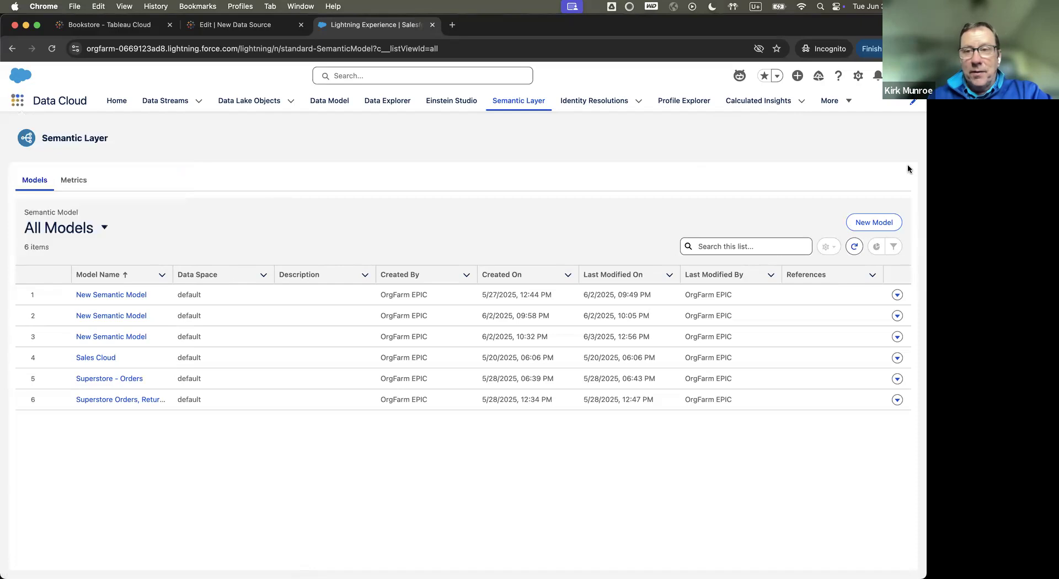
Create a new semantic model from scratch and review the default-space data objects list
left_click(880, 224)
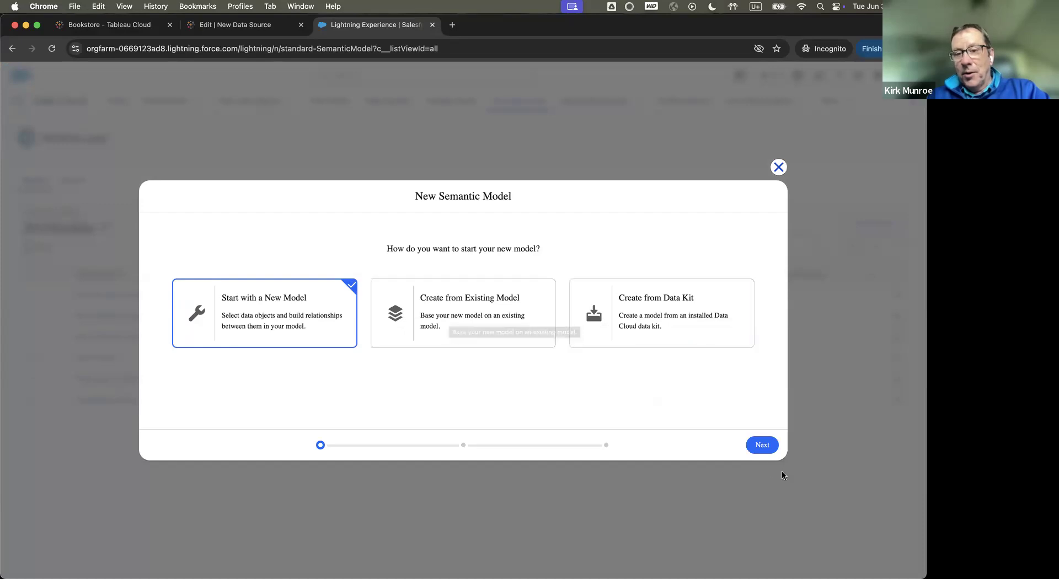
left_click(763, 448)
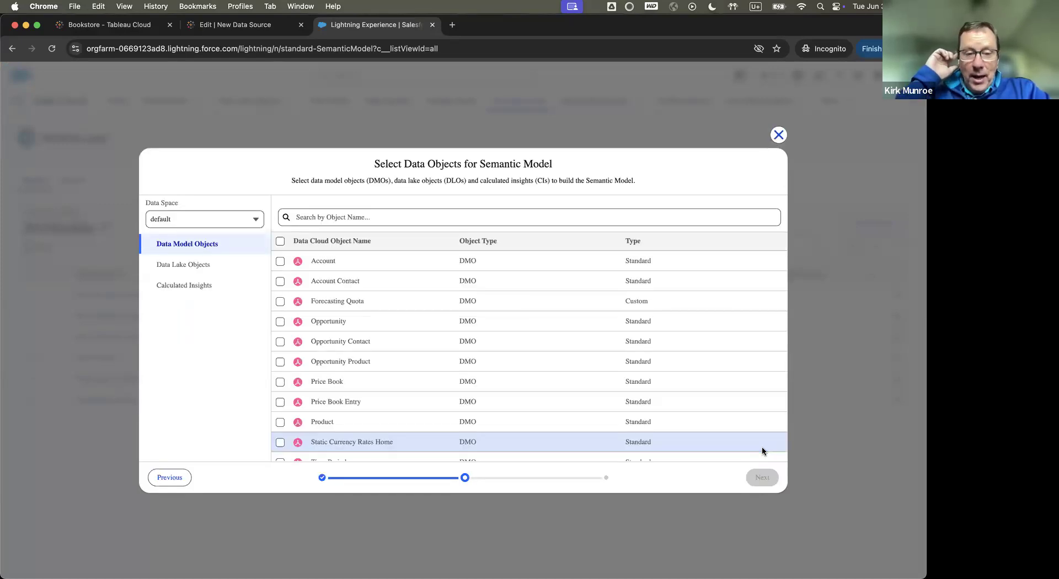
scroll(438, 416, "down", 2)
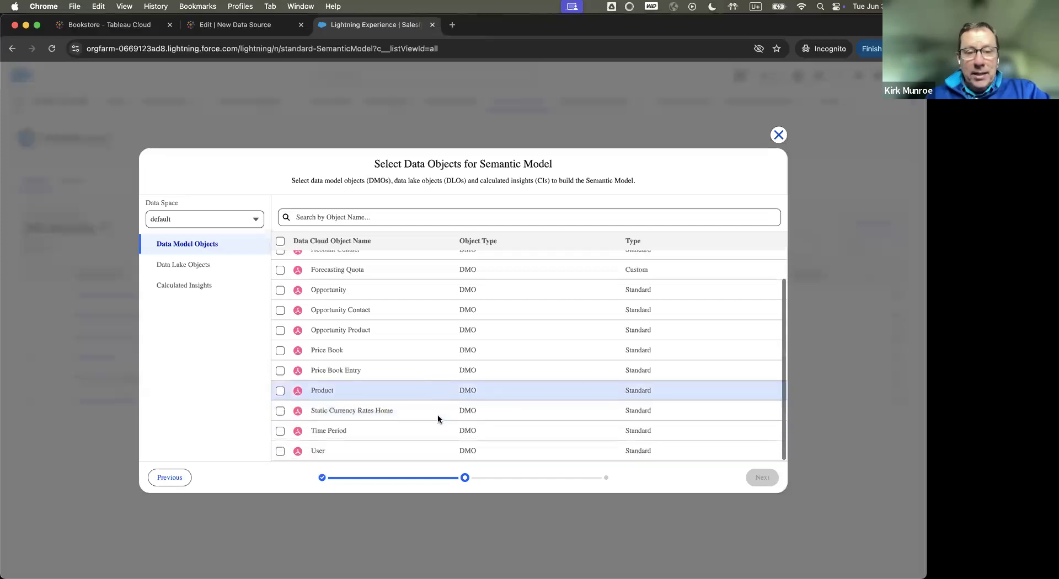
scroll(369, 371, "up", 2)
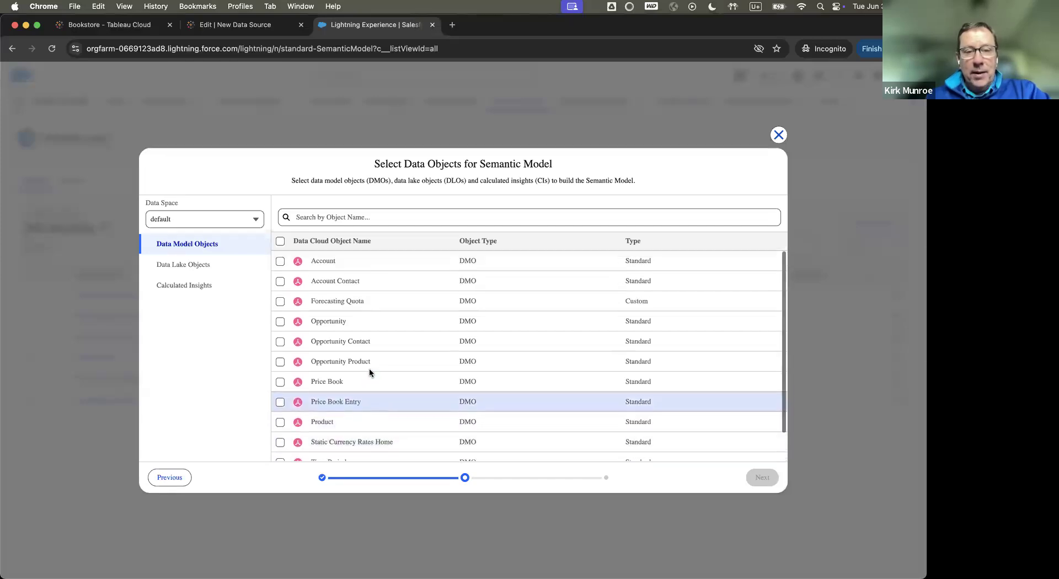
Select the Sales Q1, Edition and Book data lake objects and continue to naming
left_click(217, 263)
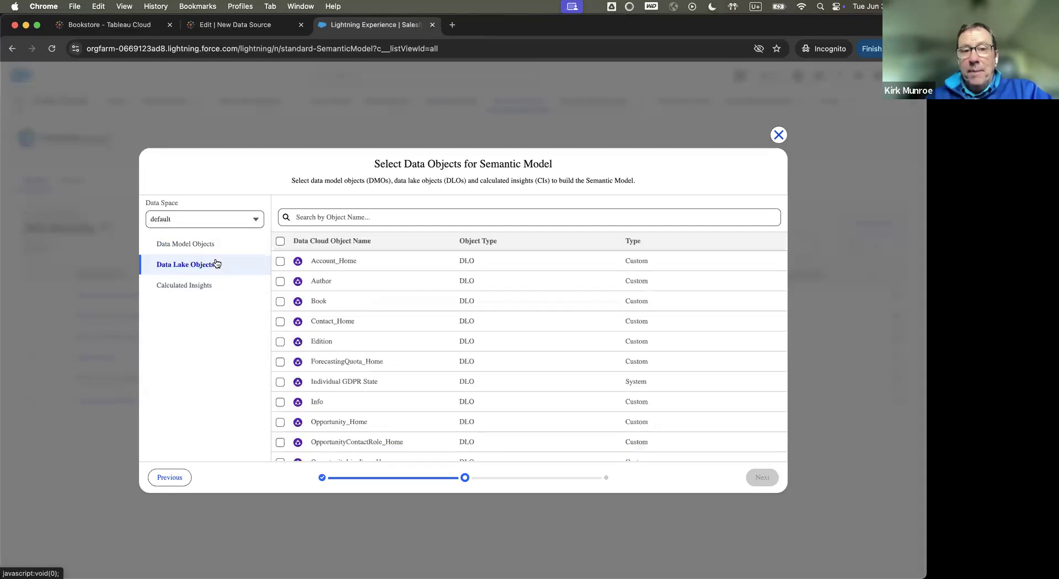
scroll(598, 362, "down", 10)
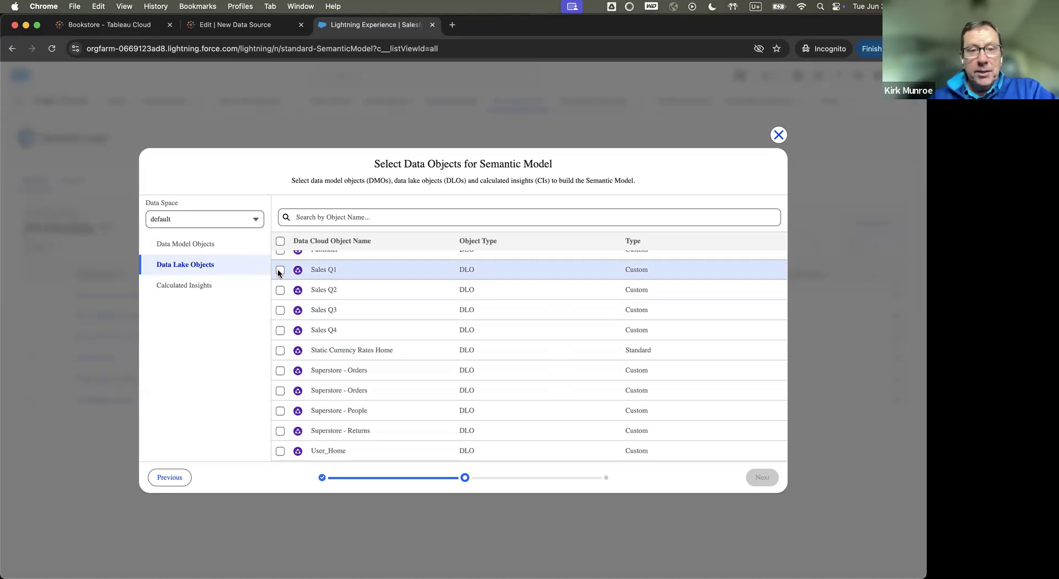
left_click(280, 270)
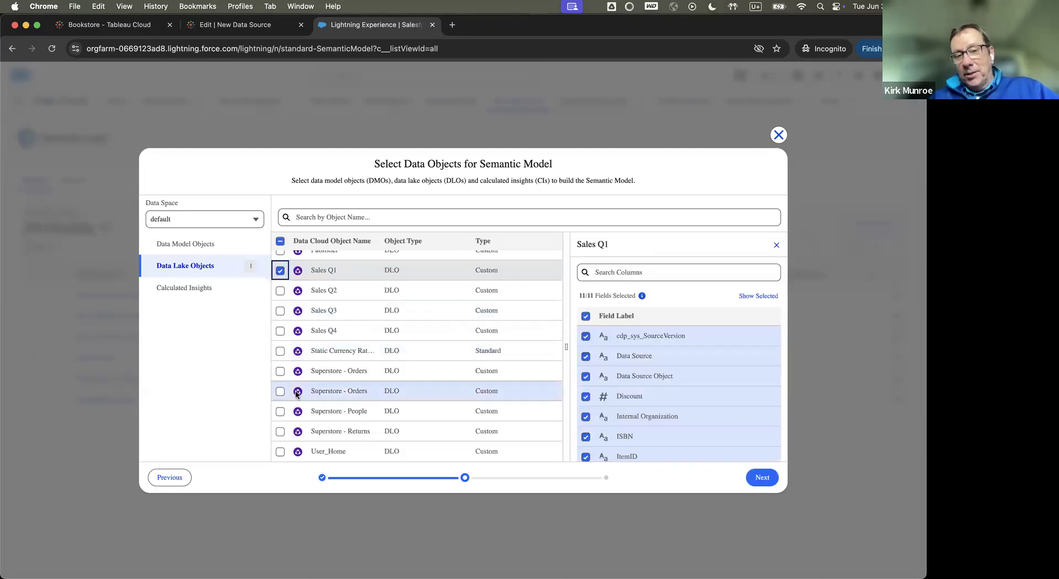
scroll(297, 394, "up", 5)
scroll(297, 394, "up", 4)
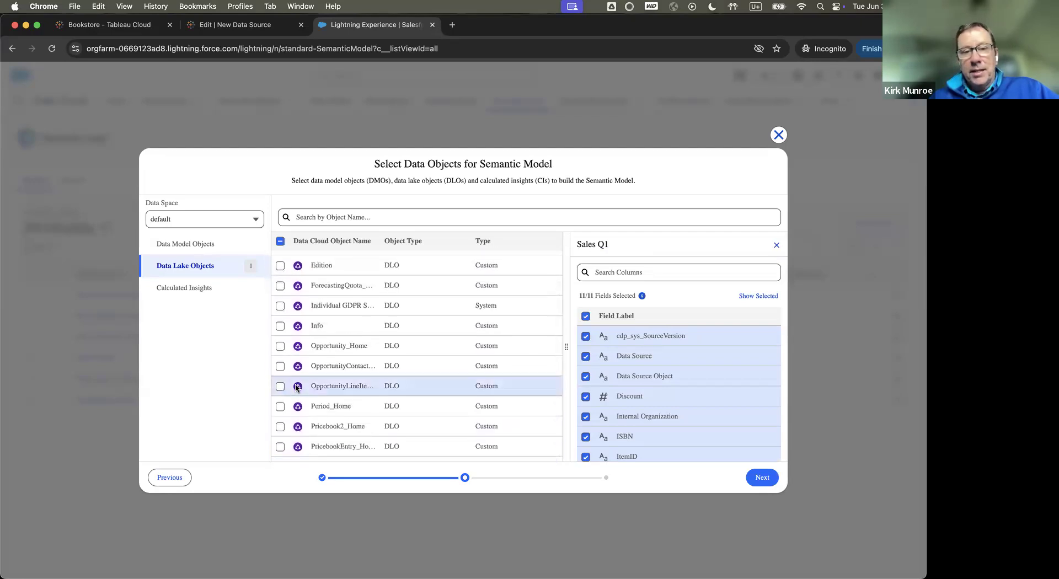
left_click(281, 266)
scroll(317, 348, "down", 2)
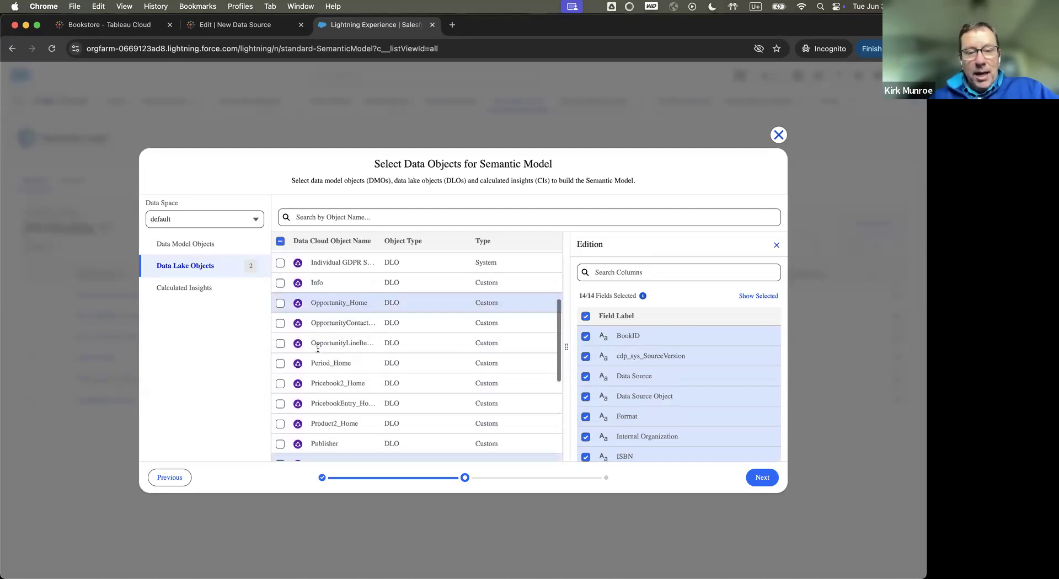
scroll(298, 331, "up", 5)
left_click(280, 301)
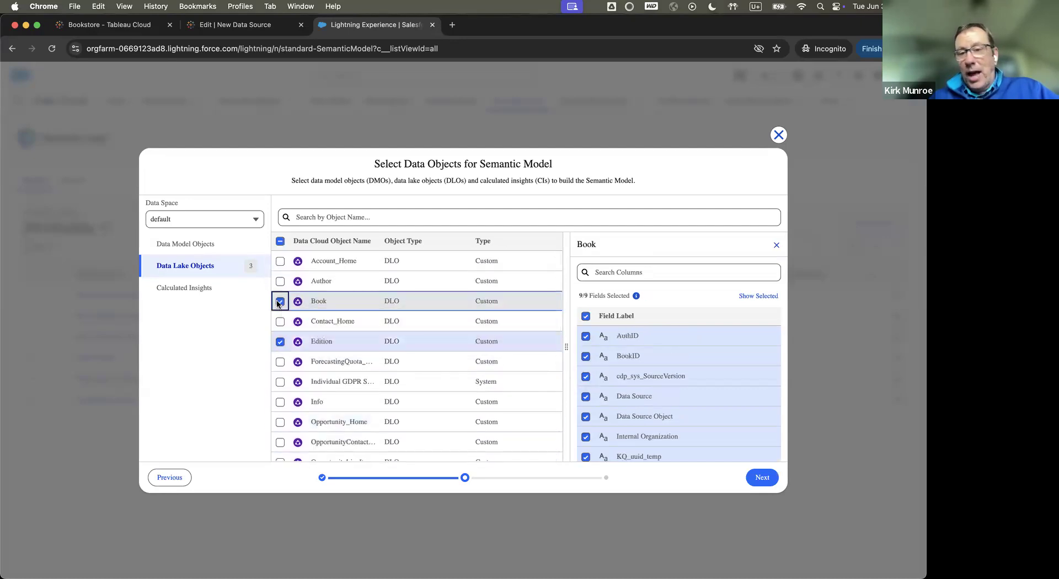
left_click(759, 479)
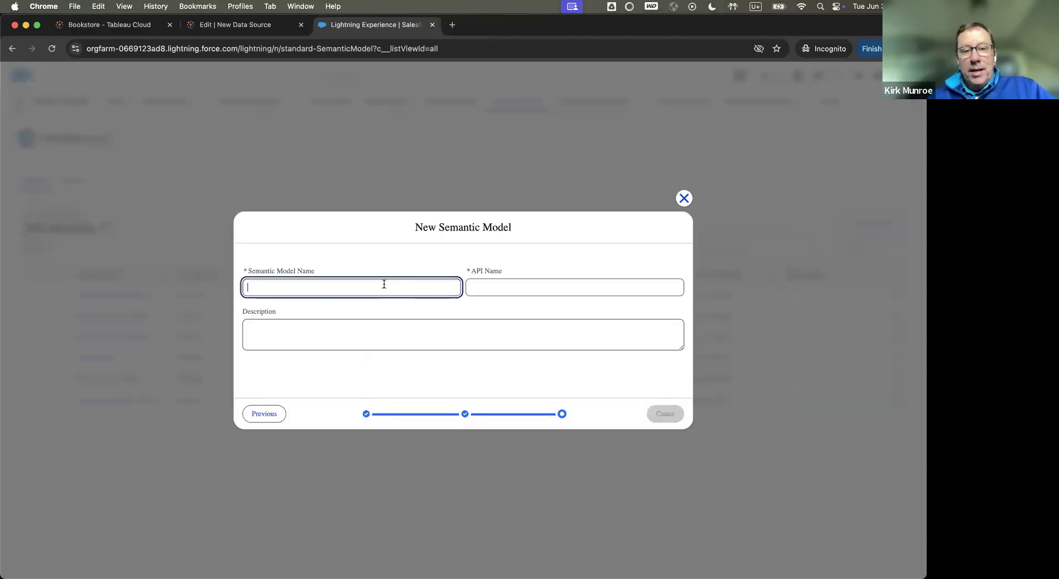
Name the new semantic model 'Bookstore Semantic Model' and create it
type("Bookstore Semant")
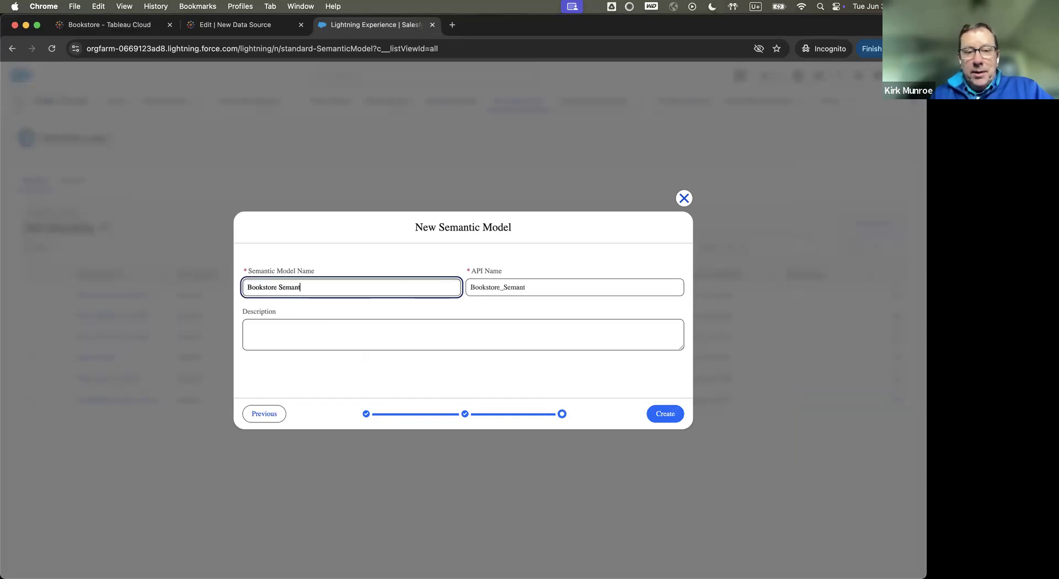
type("ic Model")
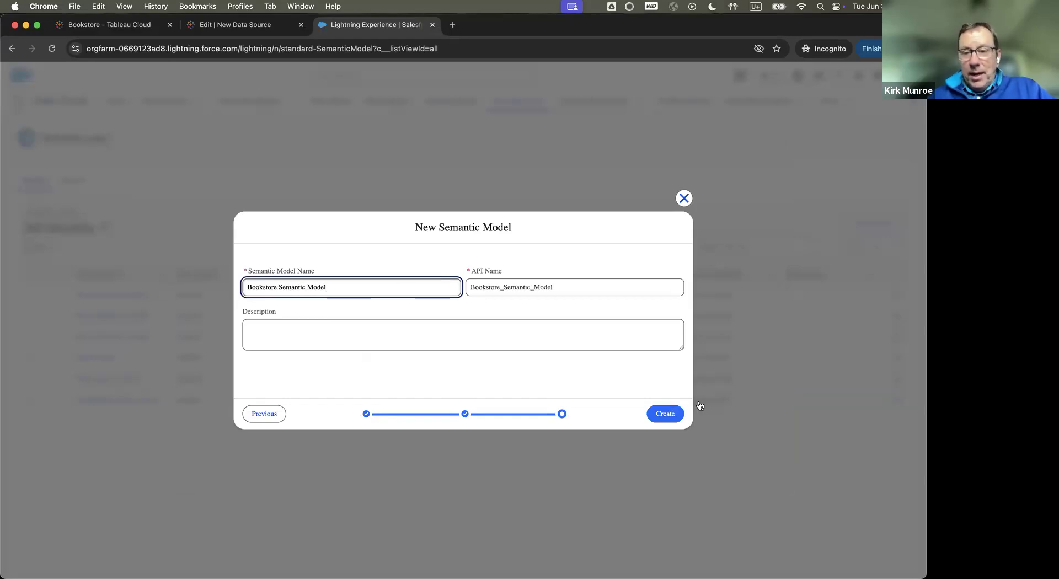
left_click(659, 414)
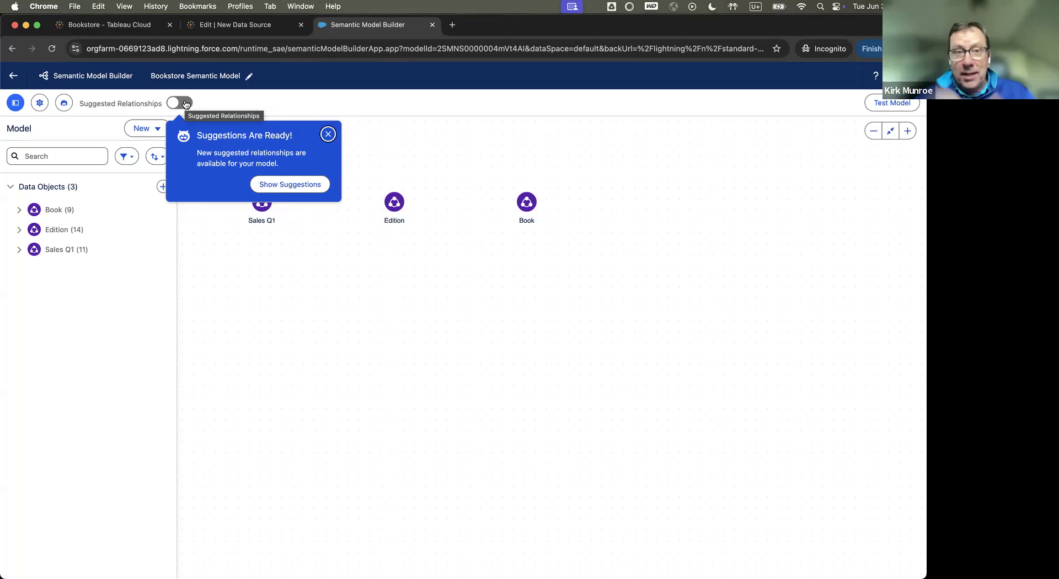
Show suggested relationships, then ignore the Book–Sales Q1, Edition–Sales Q1 and Edition–Book suggestions
left_click(182, 103)
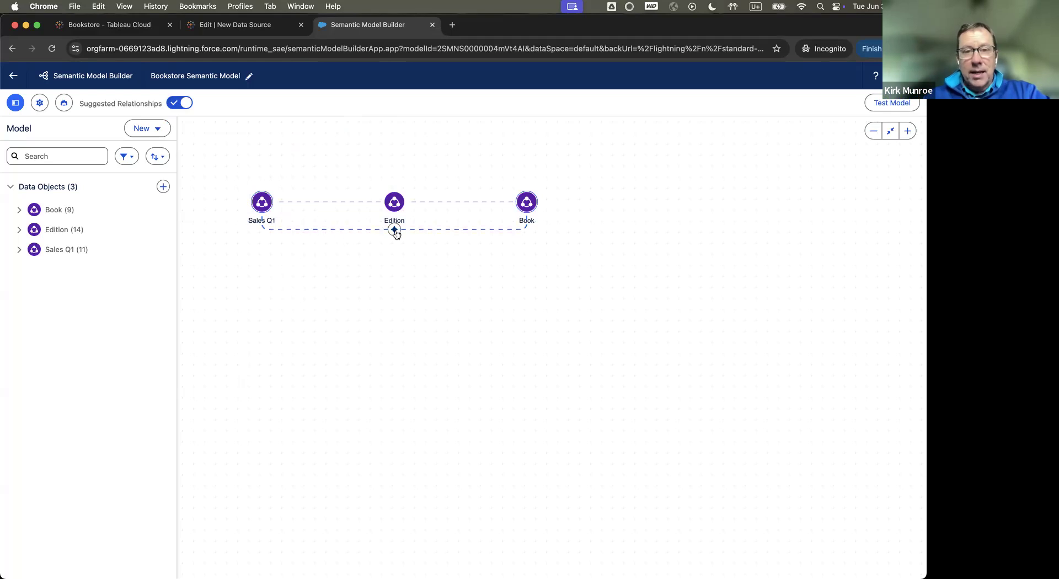
left_click(395, 231)
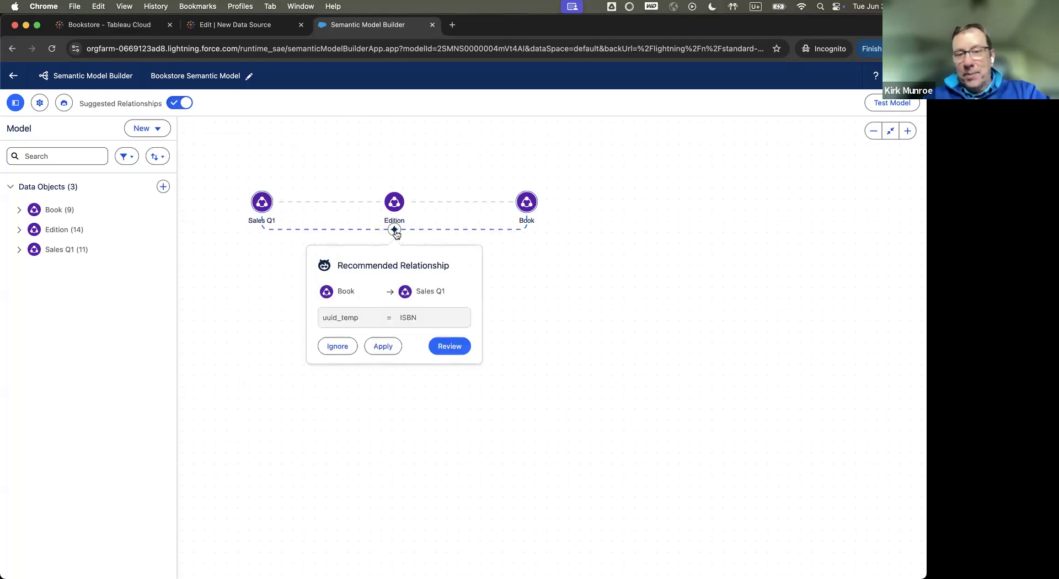
left_click(337, 346)
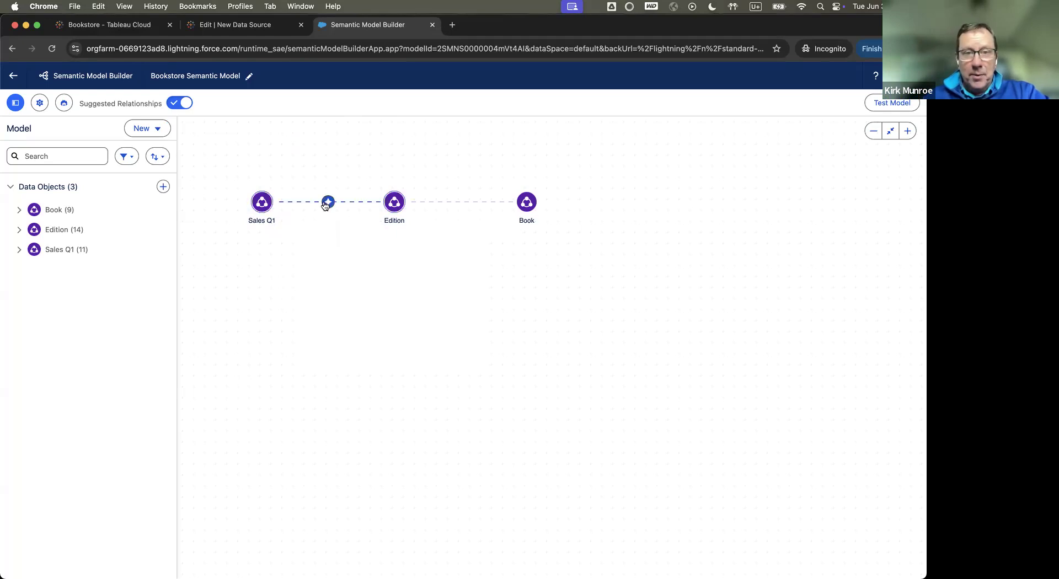
left_click(326, 205)
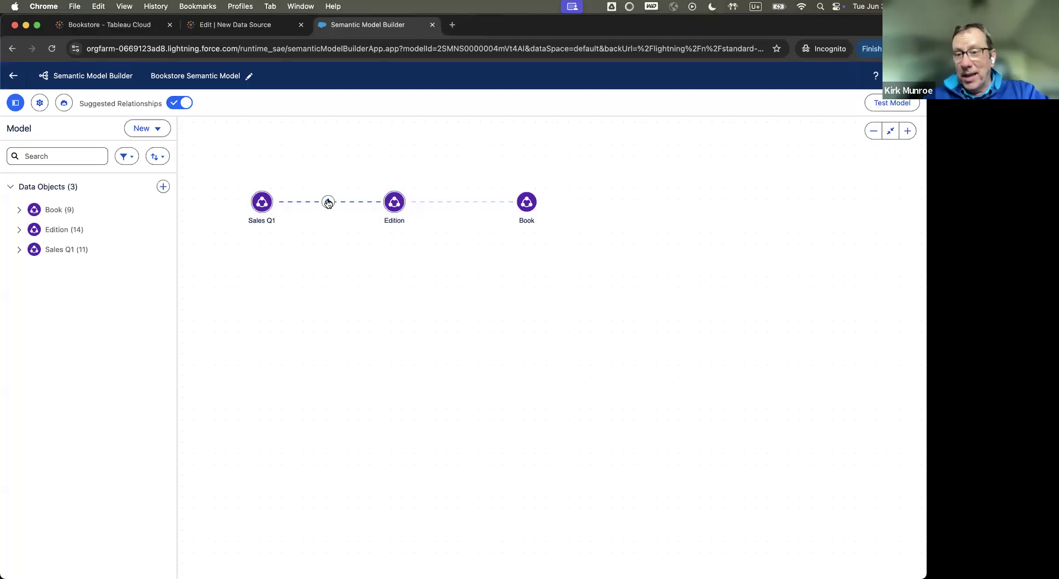
mouse_move(329, 202)
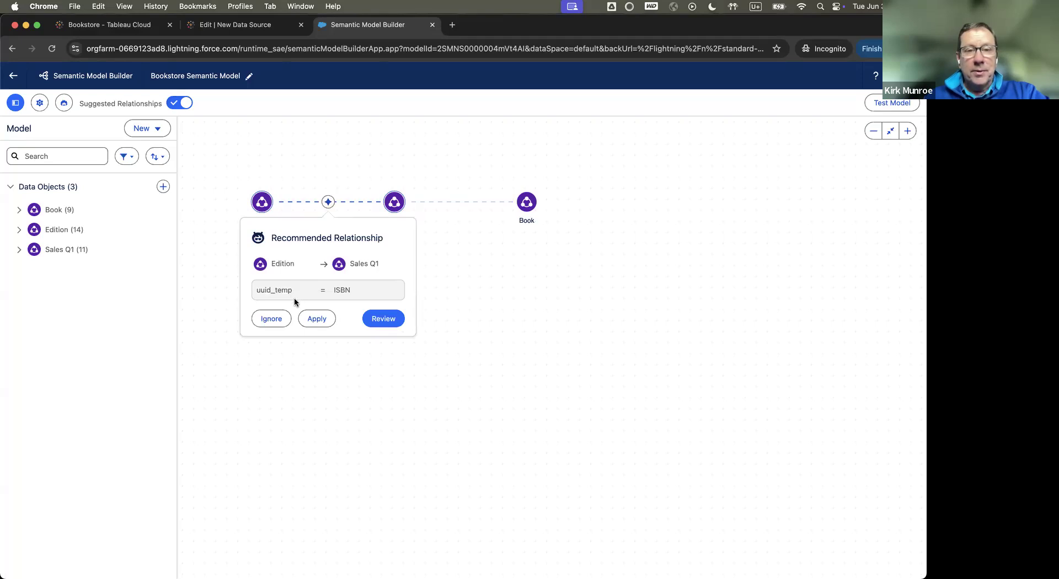
left_click(266, 323)
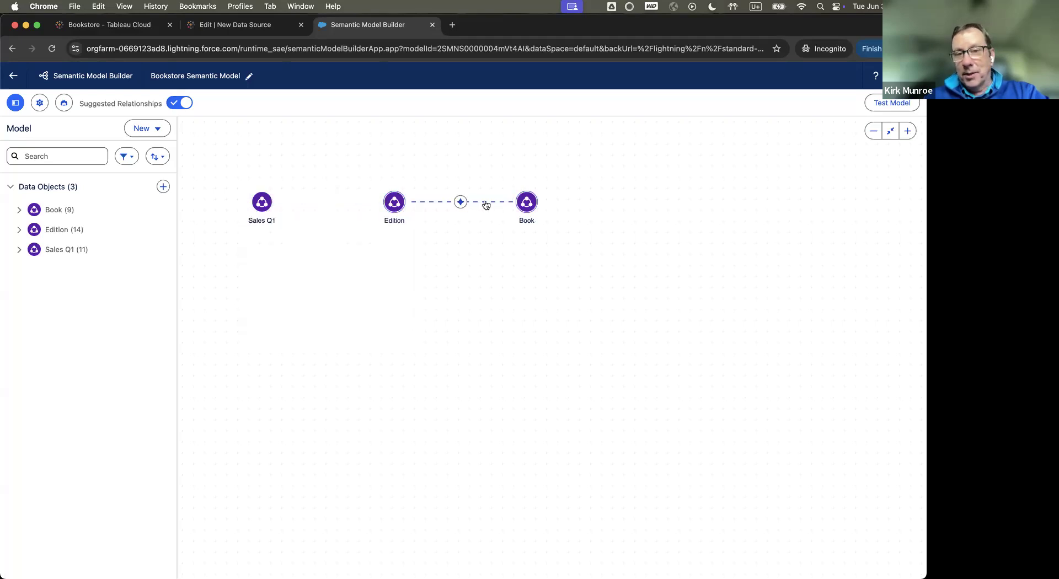
mouse_move(474, 205)
left_click(423, 170)
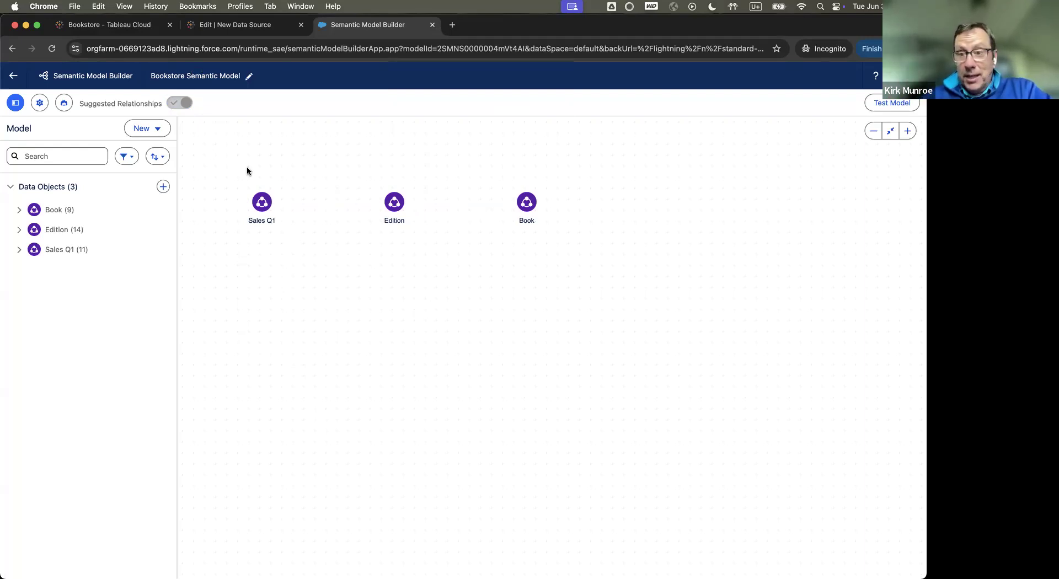
Start a Sales Q1–Edition relationship and set ISBN as the Sales Q1 matching field
left_click(282, 203)
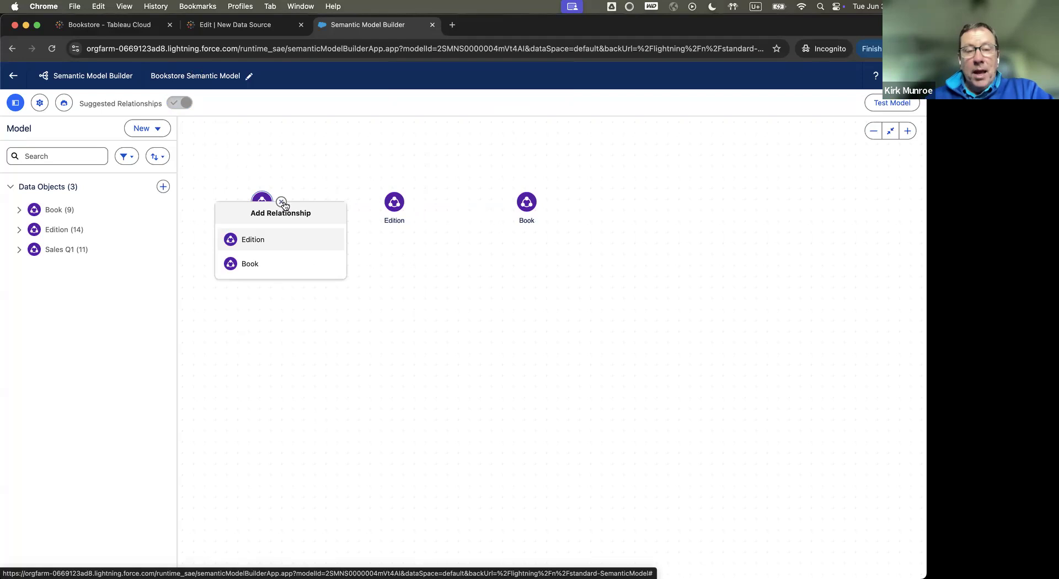
left_click(262, 245)
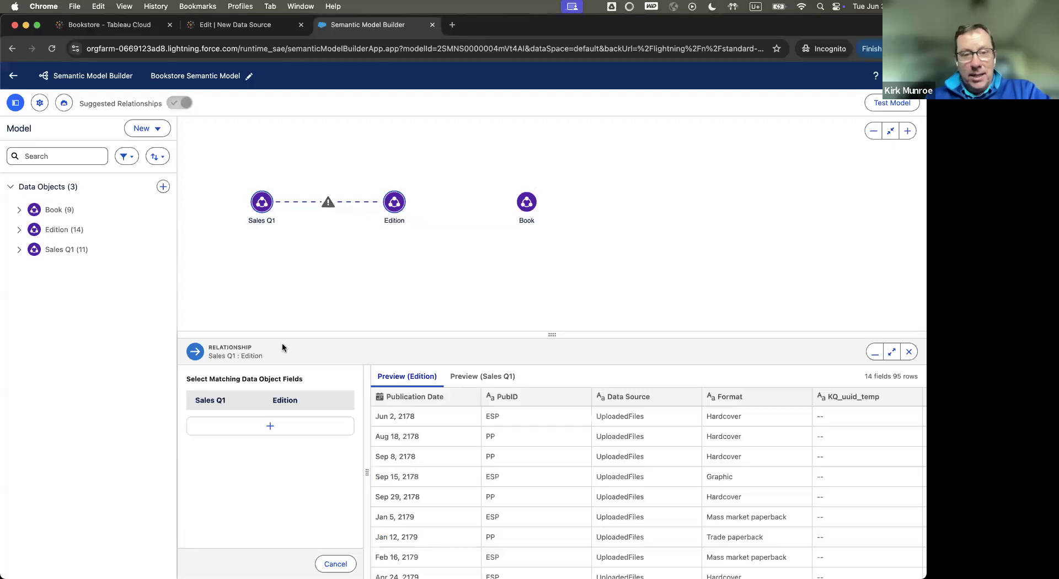
left_click(270, 426)
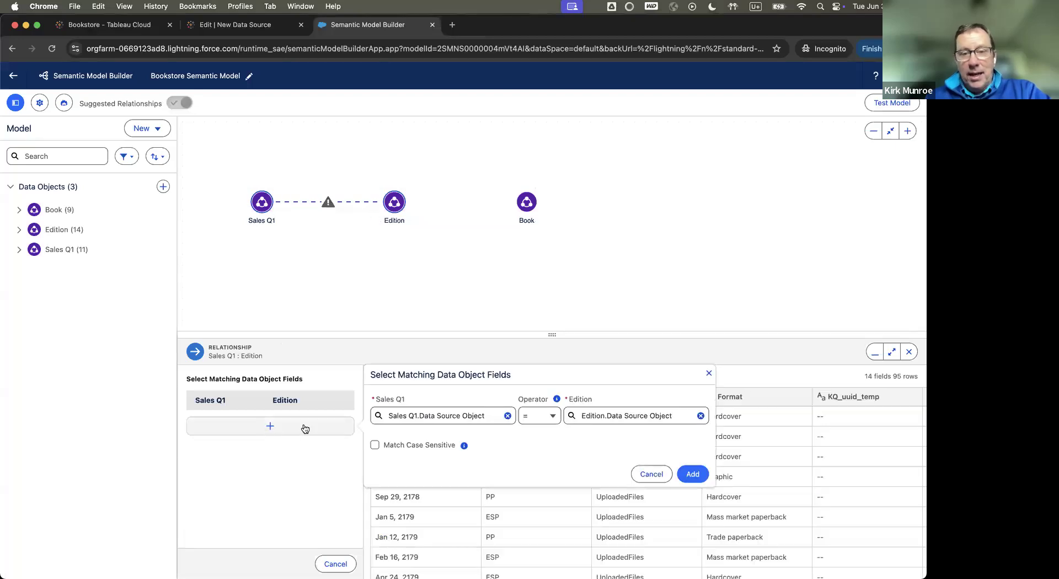
left_click(507, 416)
type("isb")
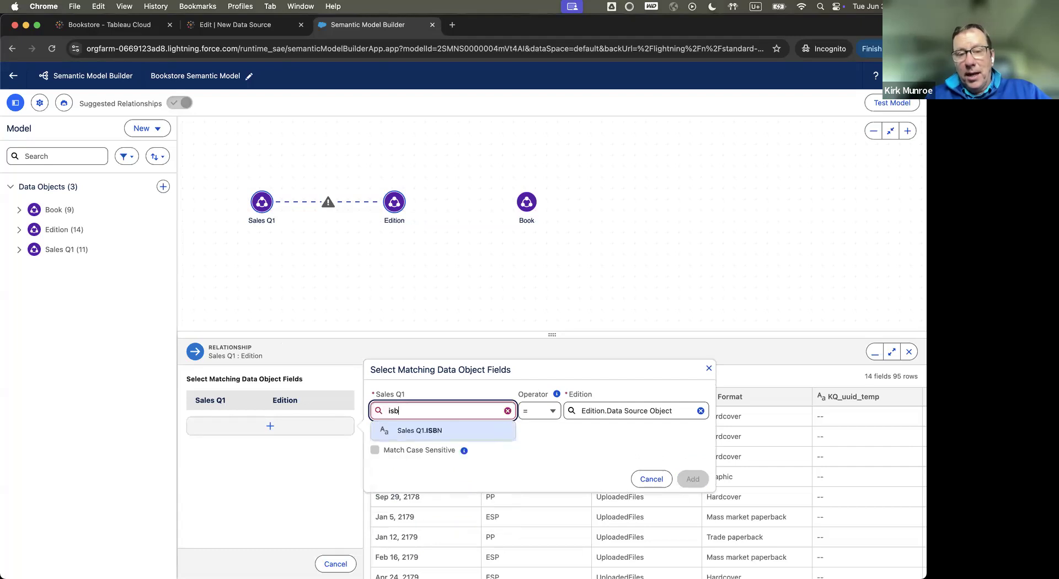
left_click(453, 430)
Match it to Edition.ISBN with the equals operator and add the field pair
left_click(657, 421)
type("i")
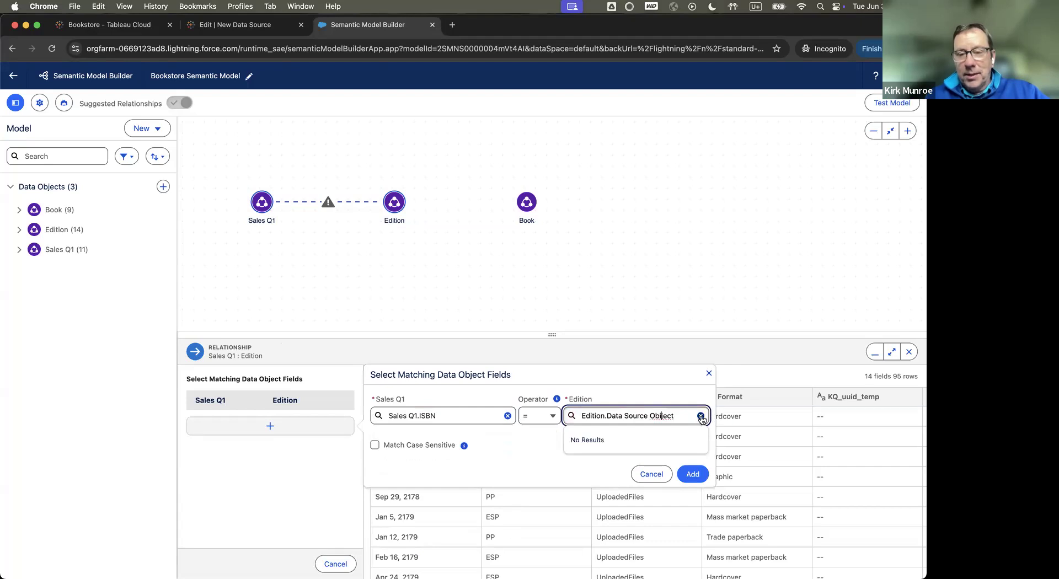
left_click(700, 416)
type("i")
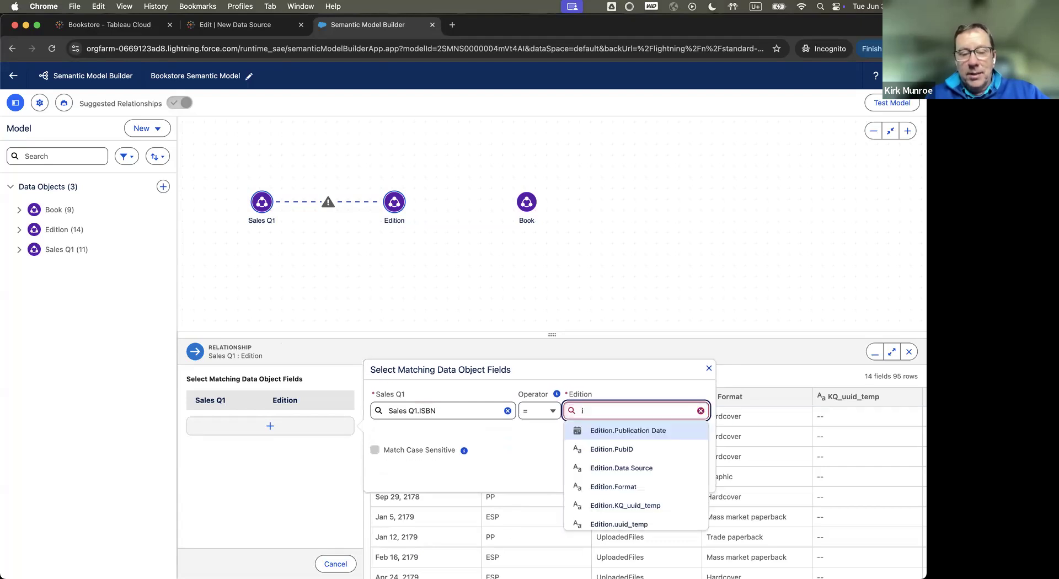
type("sbn")
left_click(630, 430)
left_click(545, 421)
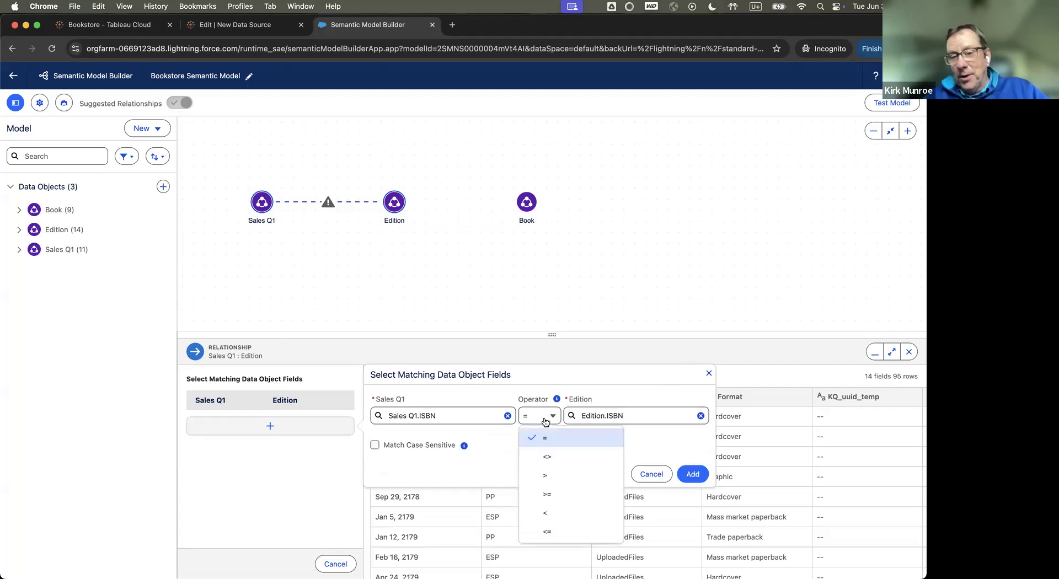
left_click(545, 421)
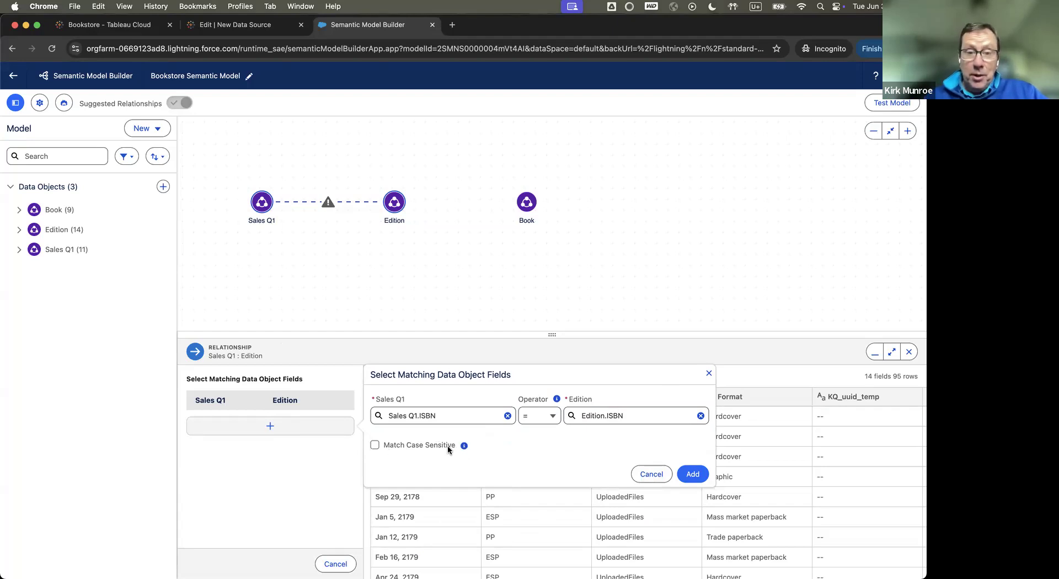
mouse_move(461, 449)
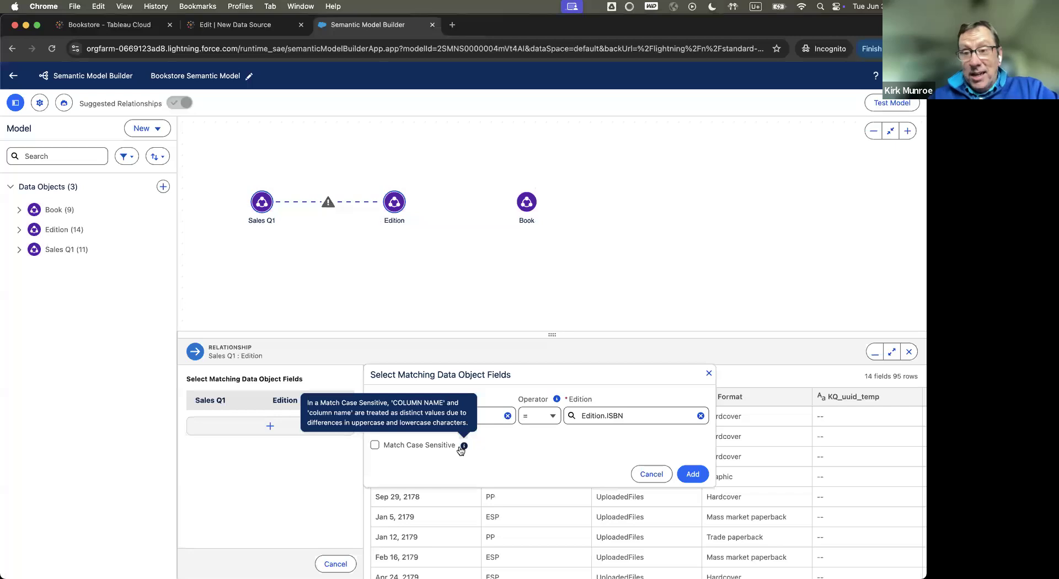
left_click(691, 476)
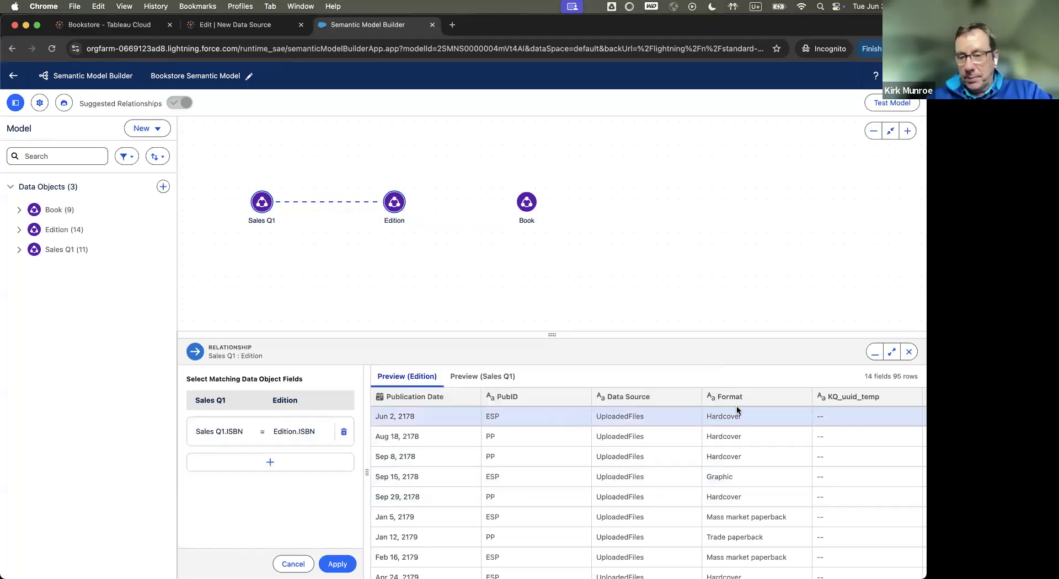
Check the Sales Q1 and Edition data previews, then apply the ISBN relationship
scroll(604, 441, "down", 3)
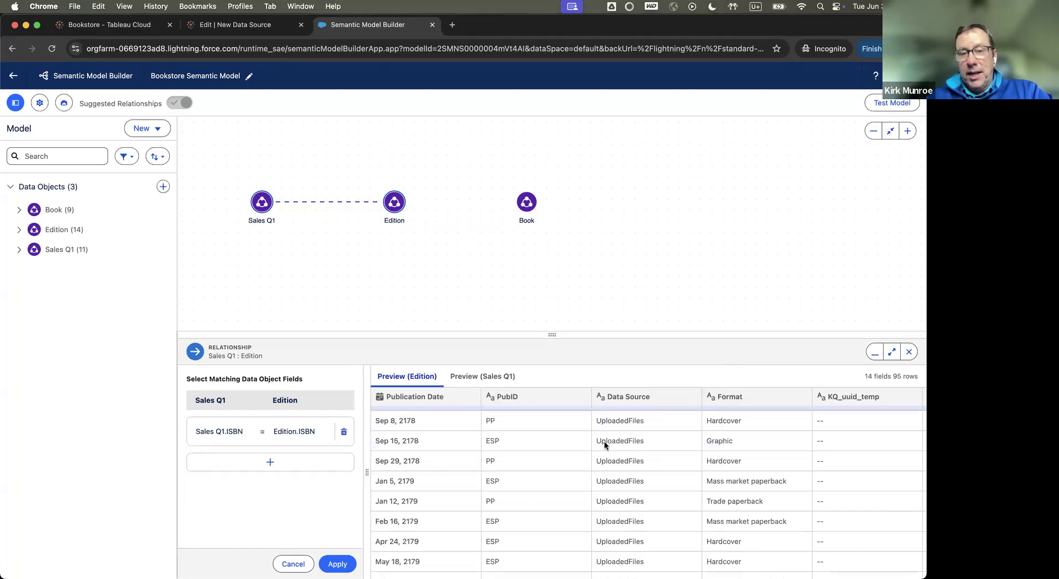
left_click(477, 381)
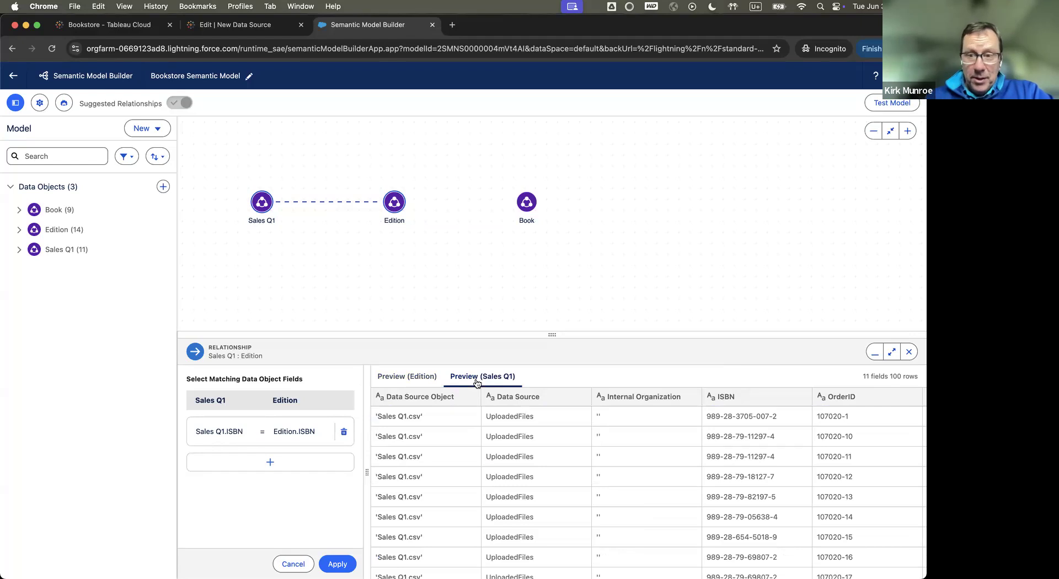
left_click(412, 380)
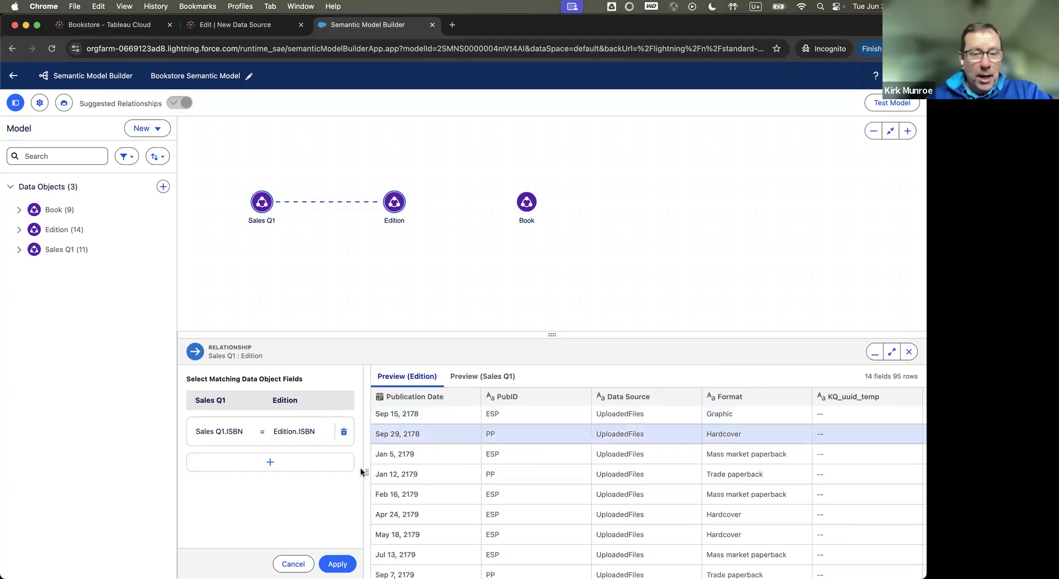
left_click(339, 563)
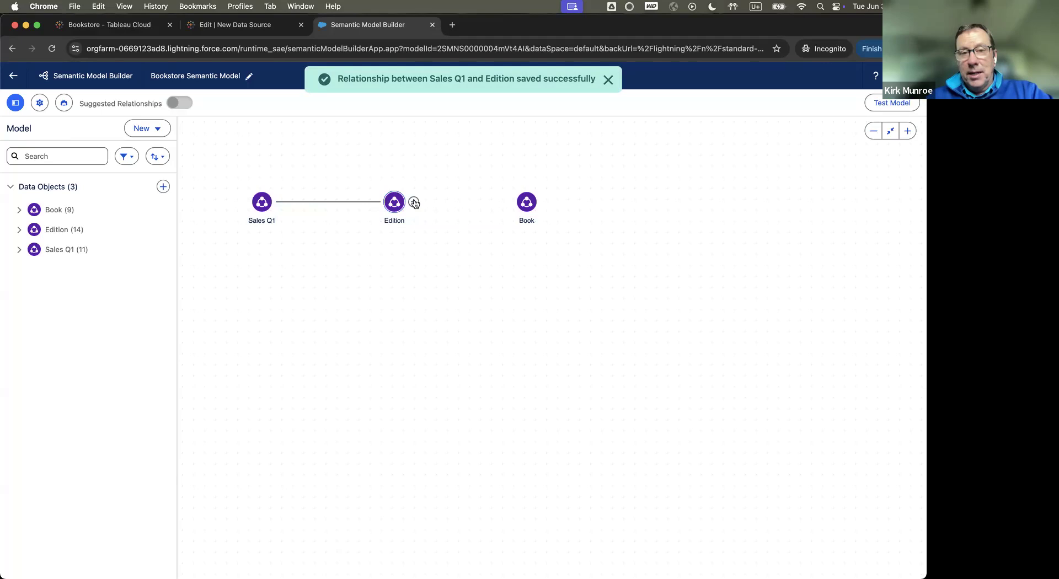
Start an Edition–Book relationship and set BookID as the Edition matching field
left_click(414, 203)
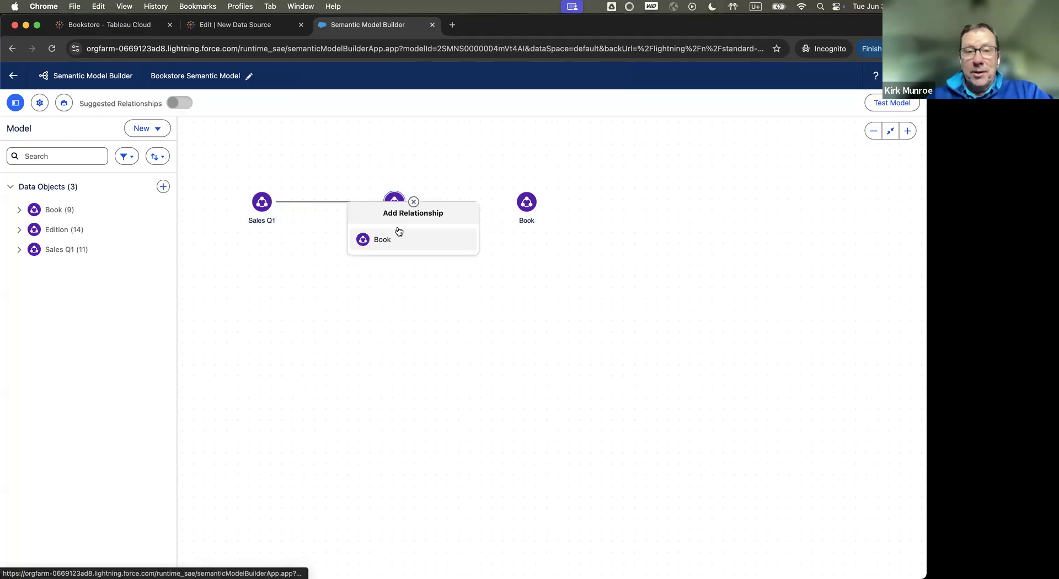
left_click(396, 239)
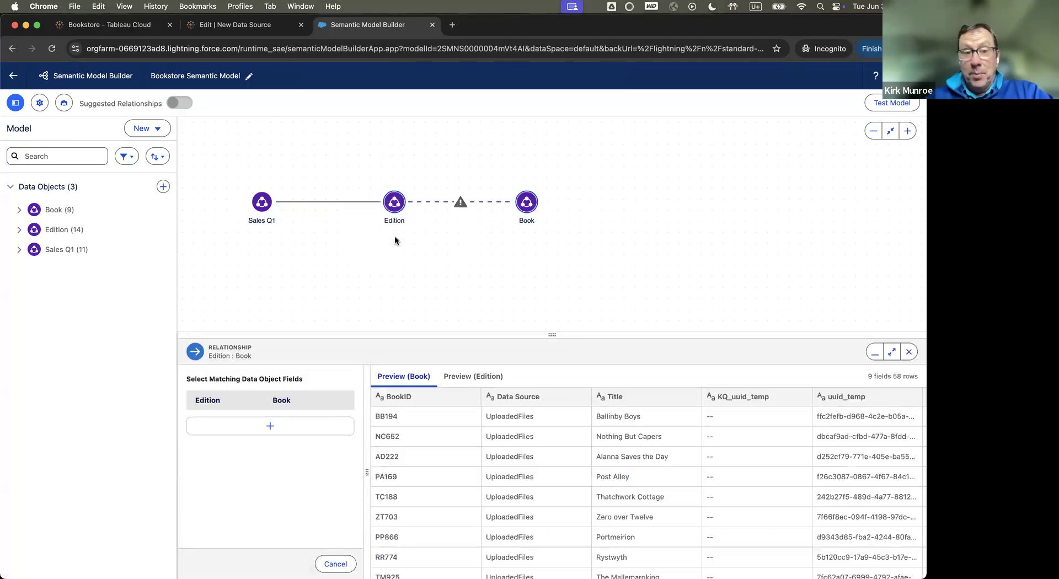
left_click(270, 427)
left_click(508, 415)
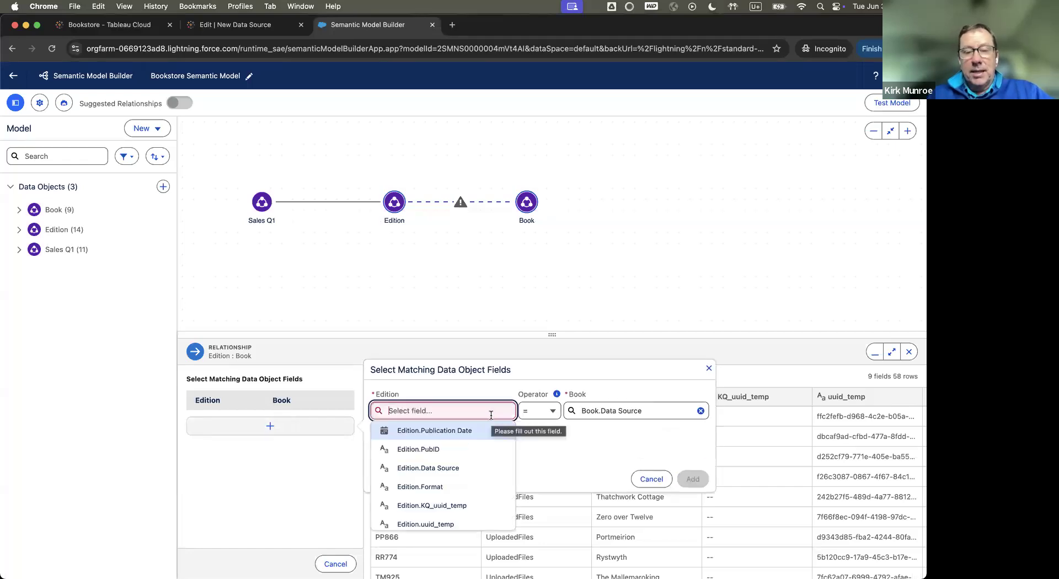
type("ed")
key("BackSpace")
key("BackSpace")
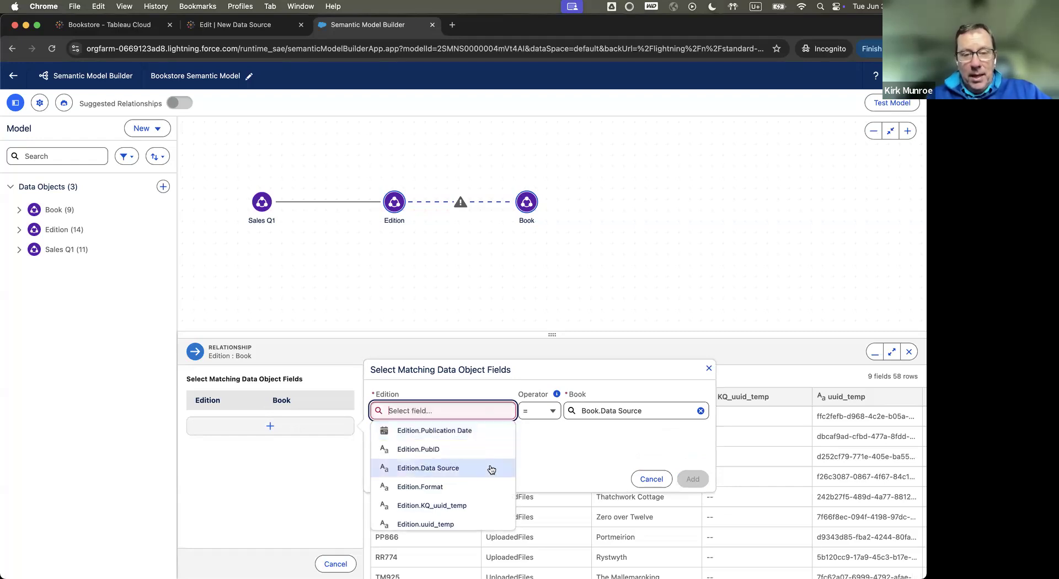
scroll(492, 469, "down", 2)
scroll(492, 469, "up", 1)
scroll(492, 470, "up", 2)
scroll(492, 469, "down", 4)
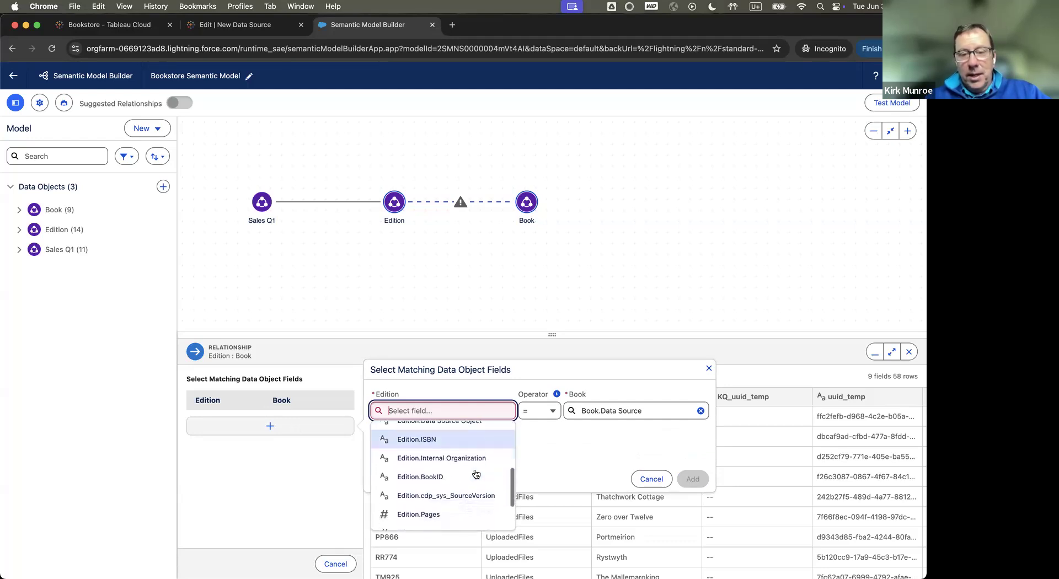
left_click(475, 494)
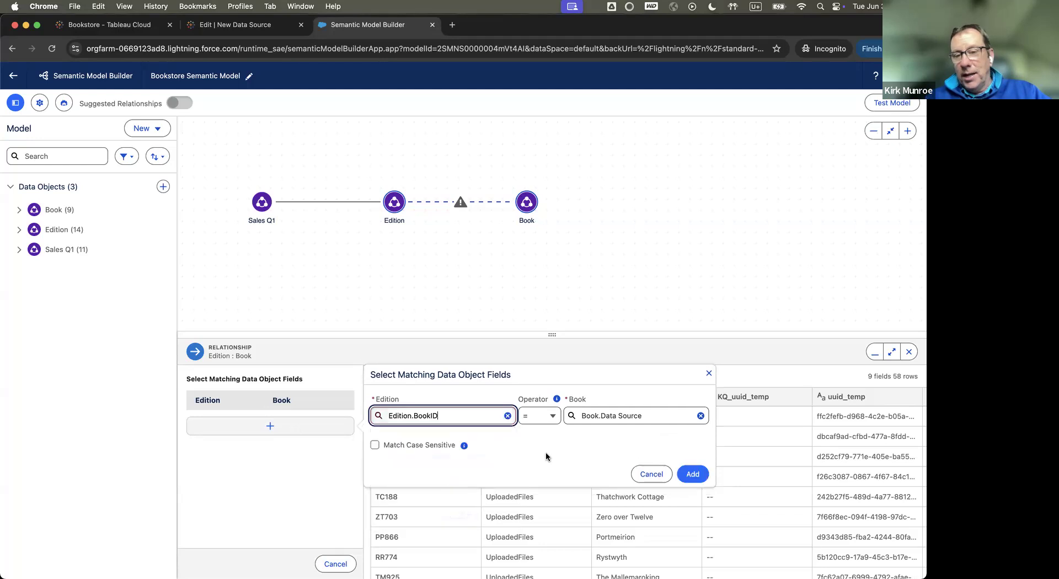
Match it to Book.BookID, add the field pair and apply the relationship
left_click(701, 416)
type("boo")
left_click(641, 429)
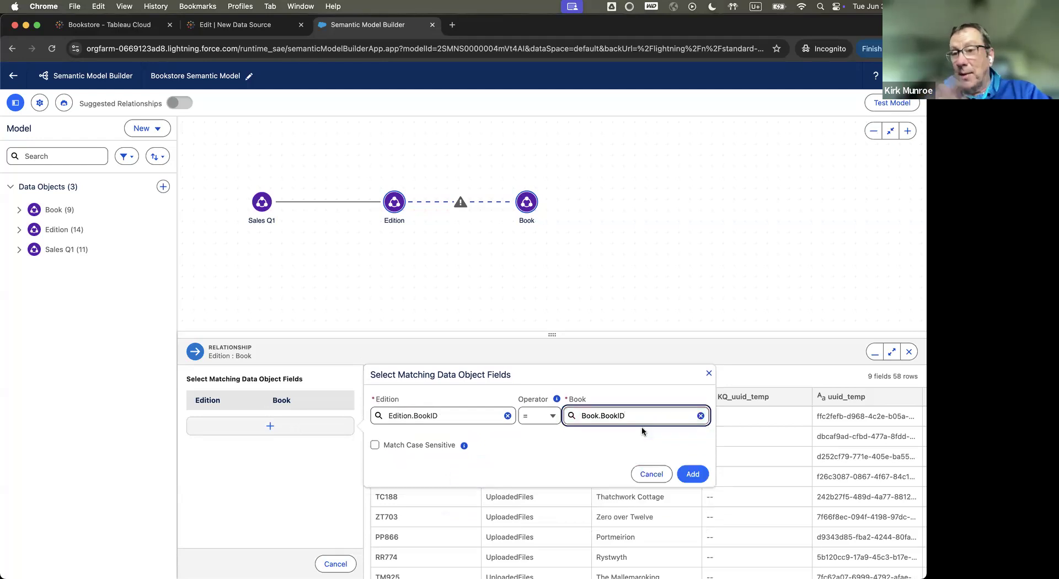
left_click(699, 474)
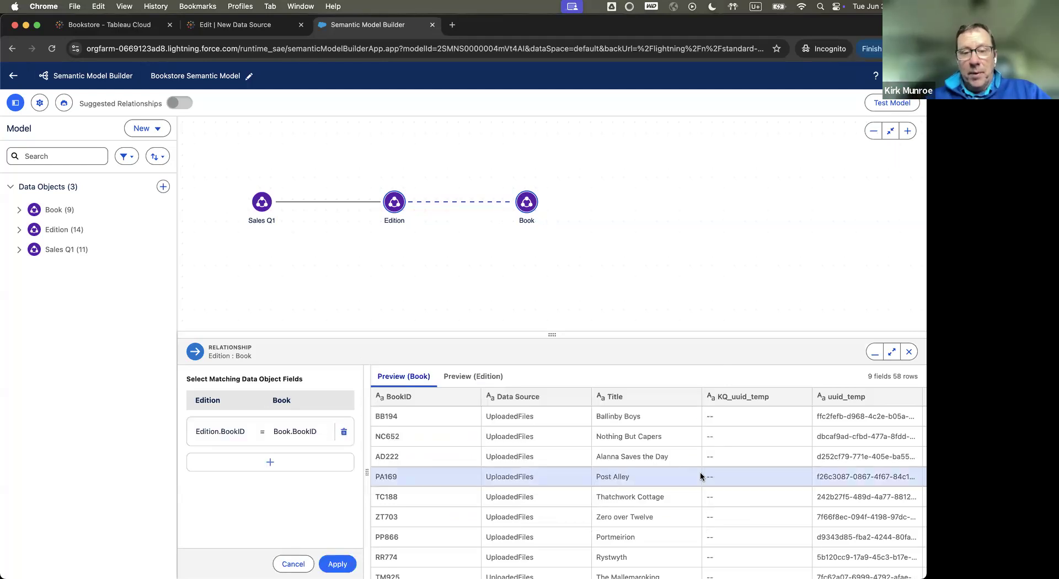
left_click(338, 564)
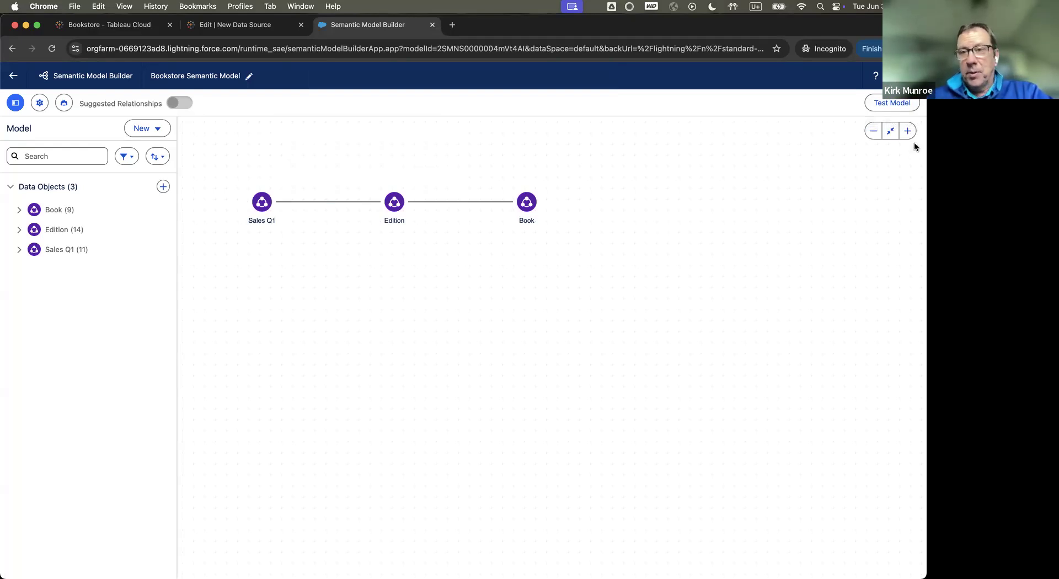
Set up a model test with Book.Title as dimension and Sales Q1.Discount as measure
left_click(895, 104)
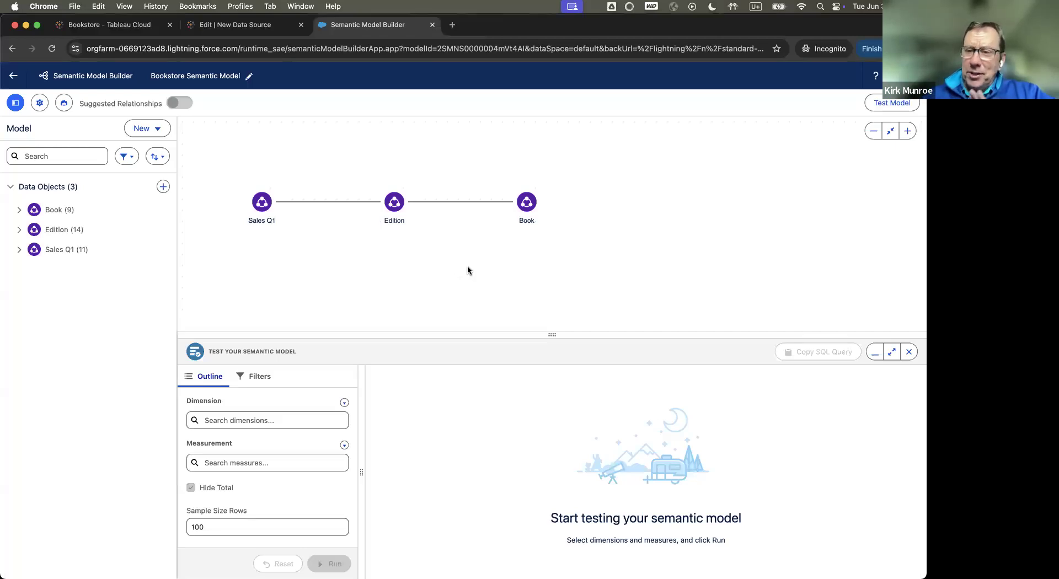
left_click(271, 422)
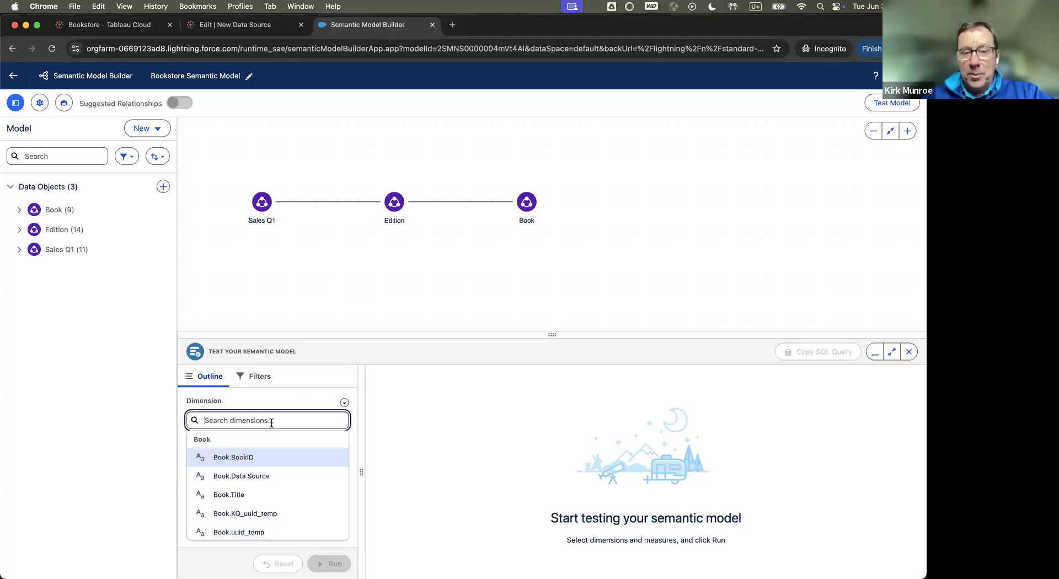
left_click(252, 495)
left_click(255, 484)
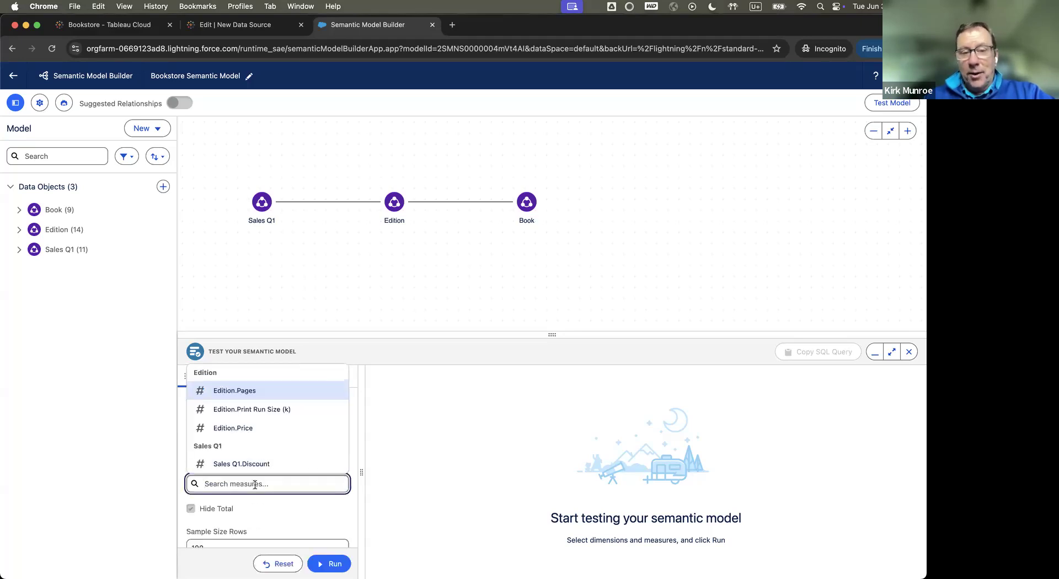
left_click(254, 464)
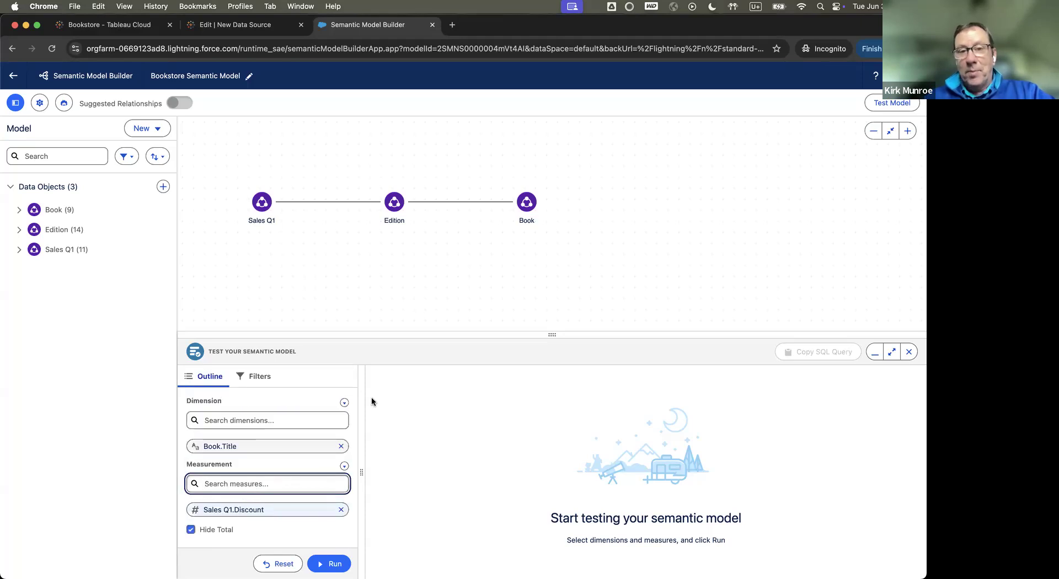
Run the test query and scroll through the 58 rows of book titles with discounts
left_click(330, 561)
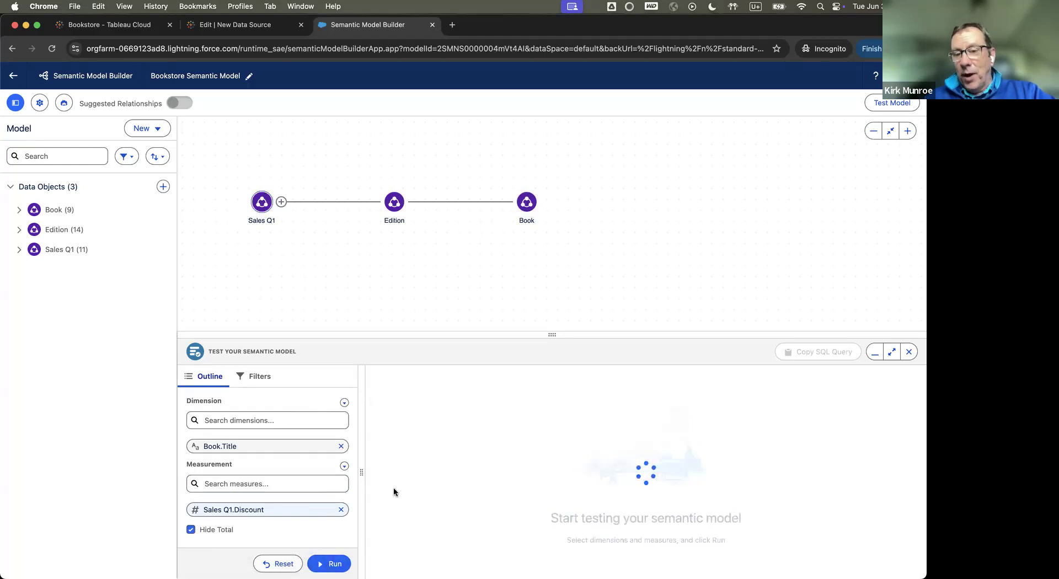
scroll(630, 469, "down", 3)
scroll(630, 469, "down", 10)
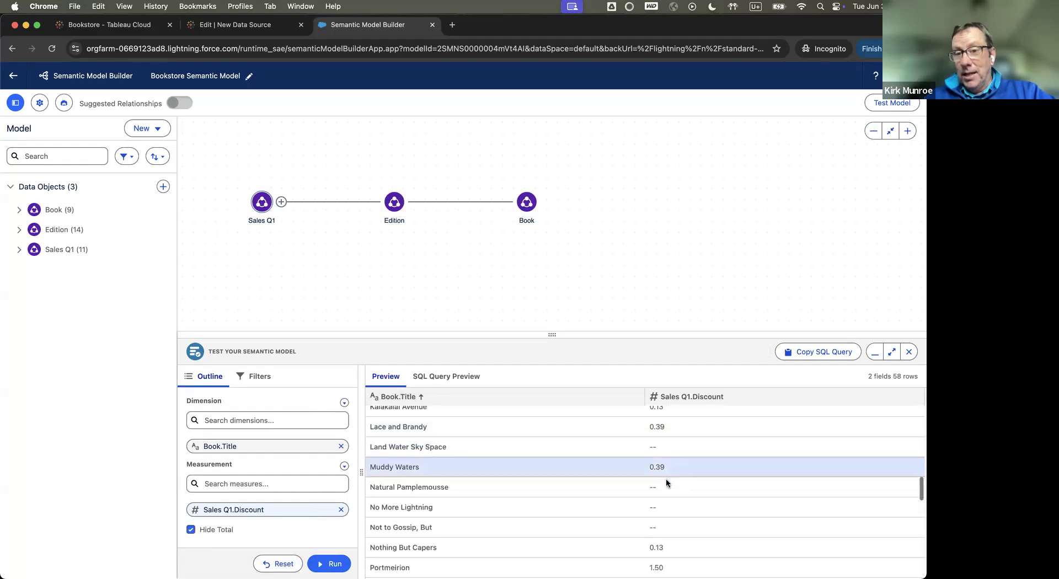
scroll(667, 483, "down", 2)
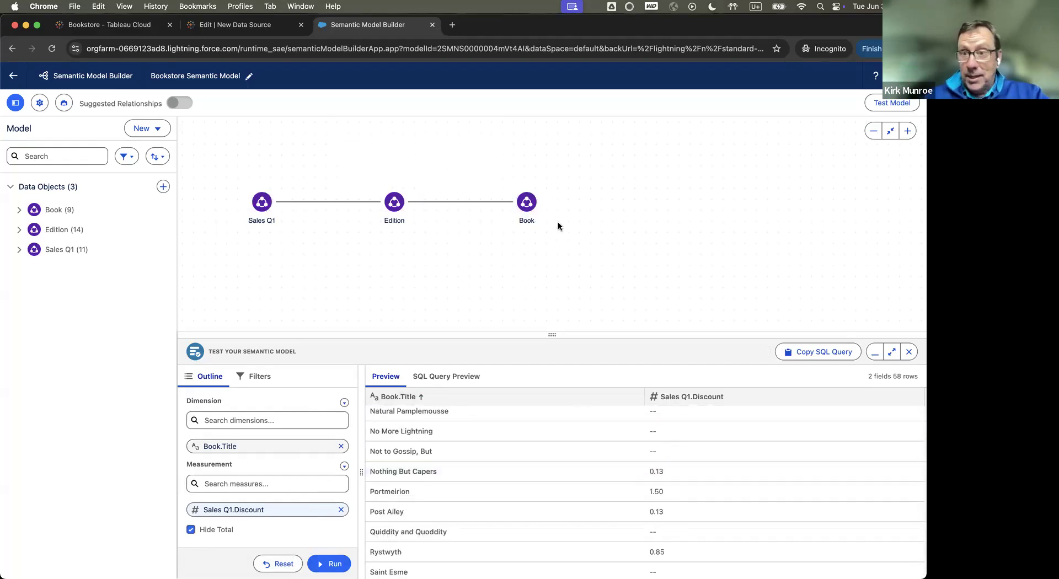
scroll(528, 436, "down", 10)
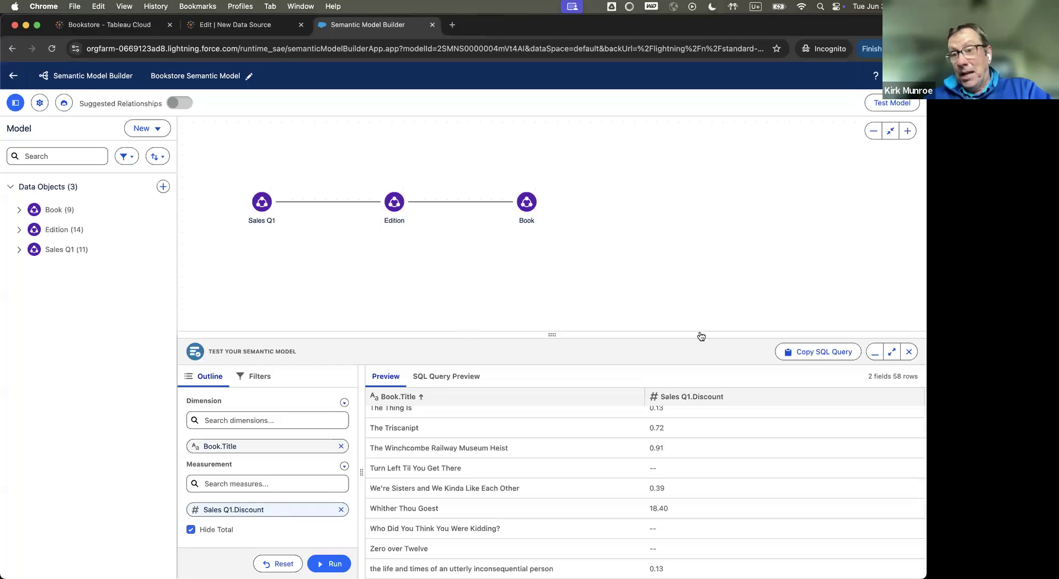
Copy the Book Title by Discount test query's SQL to the clipboard
left_click(842, 354)
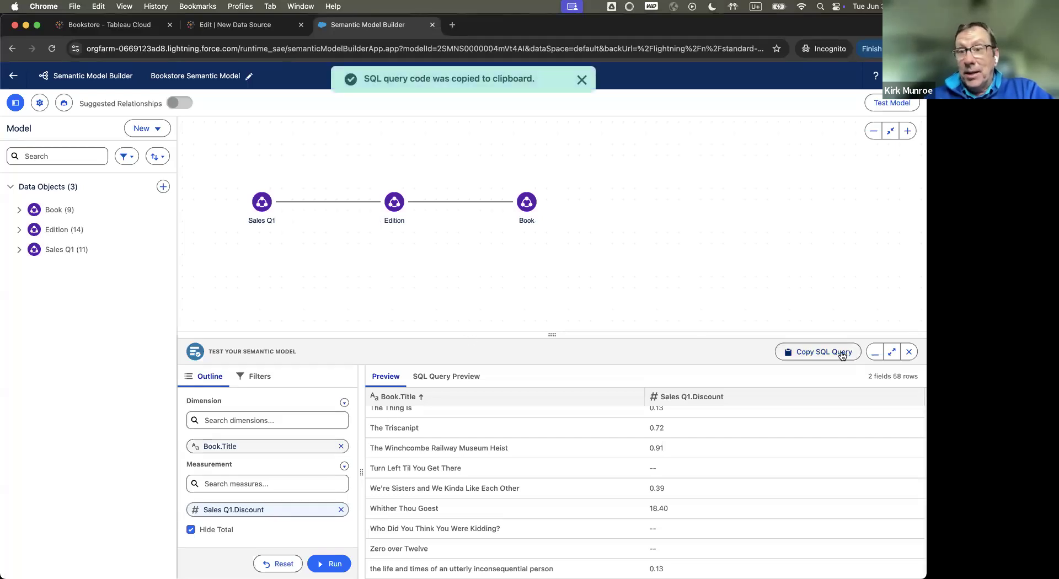